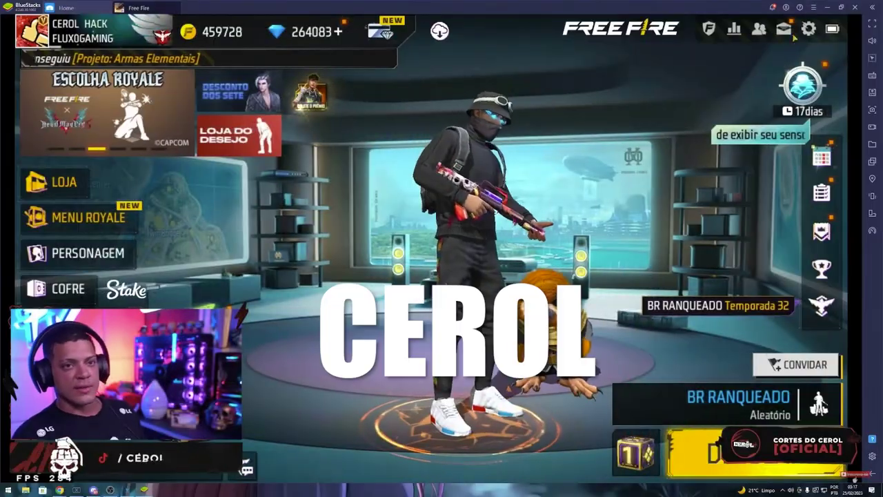
Open the BlueStacks main menu and leave the emulator for the Windows desktop
{"action": "left_click", "coordinate": [813, 7]}
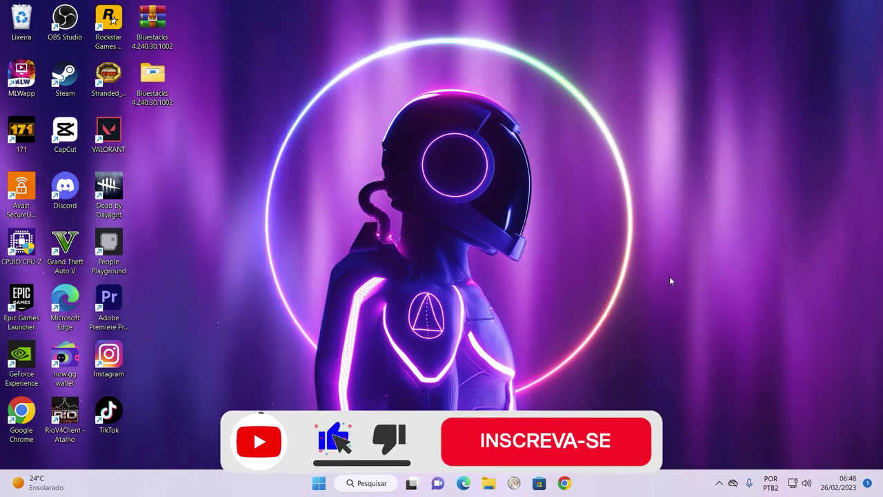
Open Chrome and load the pasted BlueStacks 4.240.30.1002 download link
{"action": "left_click", "coordinate": [564, 484]}
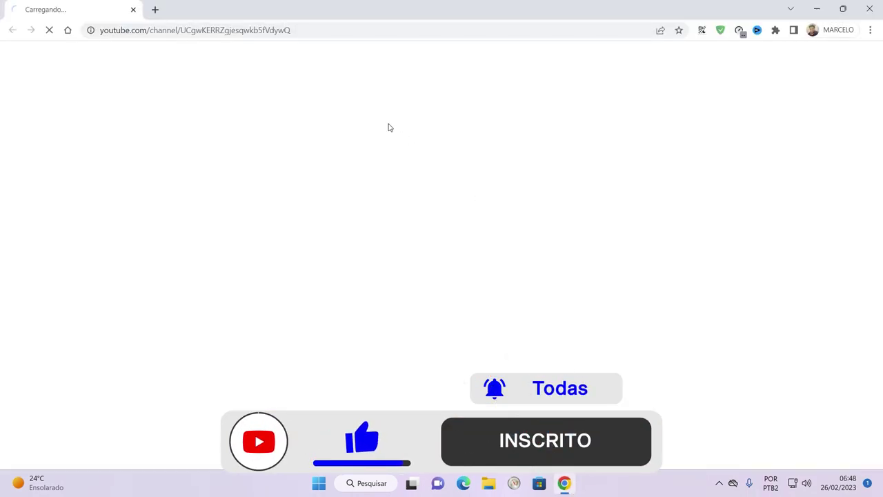
{"action": "left_click", "coordinate": [311, 30]}
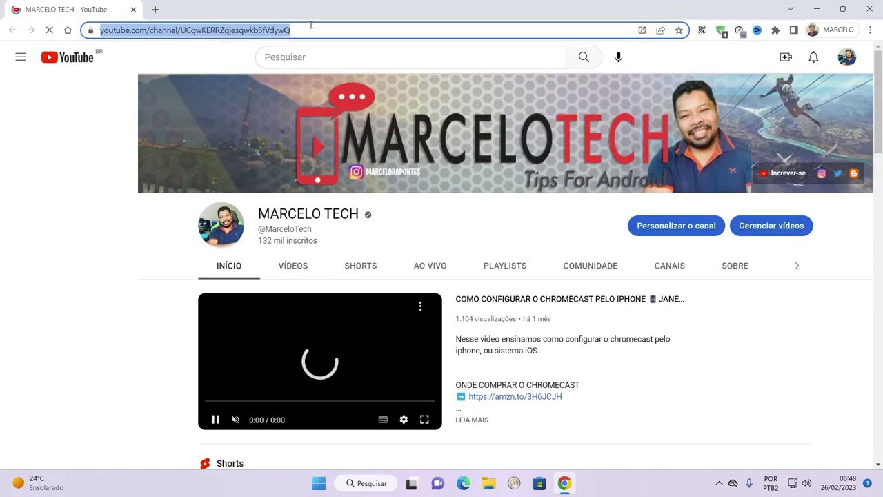
{"action": "key", "text": "ctrl+v"}
{"action": "key", "text": "Return"}
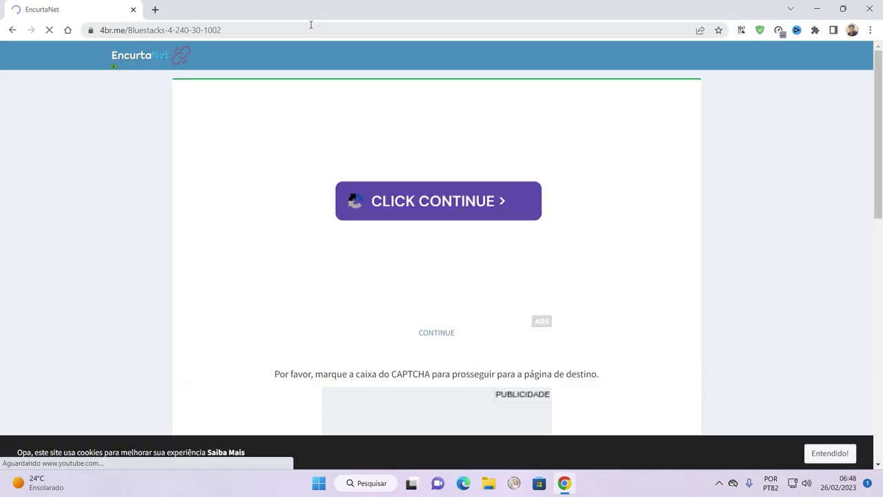
Skip the ad to reach the MediaFire page, cancel the Save As dialog, and close Chrome
{"action": "scroll", "coordinate": [268, 114], "scroll_direction": "down", "scroll_amount": 3}
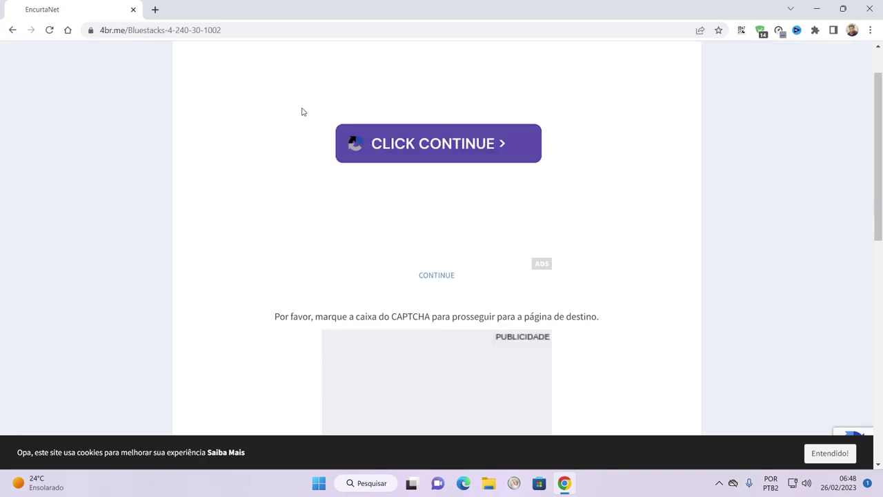
{"action": "scroll", "coordinate": [513, 195], "scroll_direction": "up", "scroll_amount": 3}
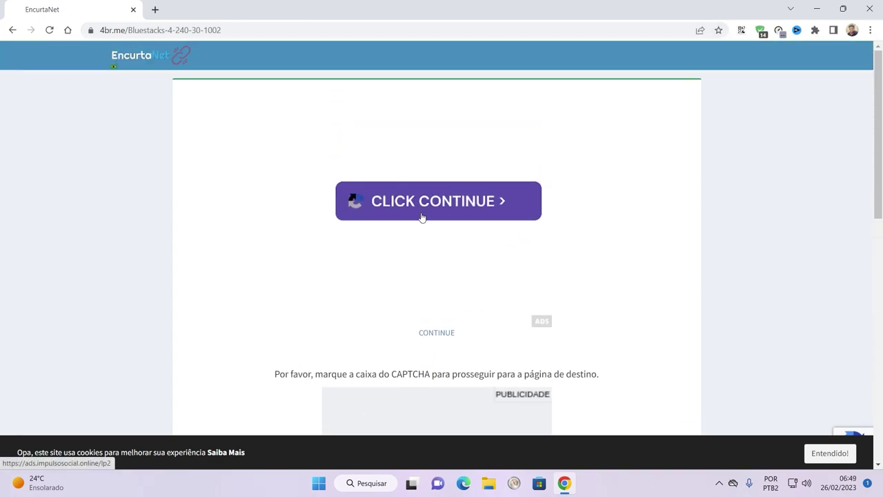
{"action": "scroll", "coordinate": [450, 343], "scroll_direction": "down", "scroll_amount": 7}
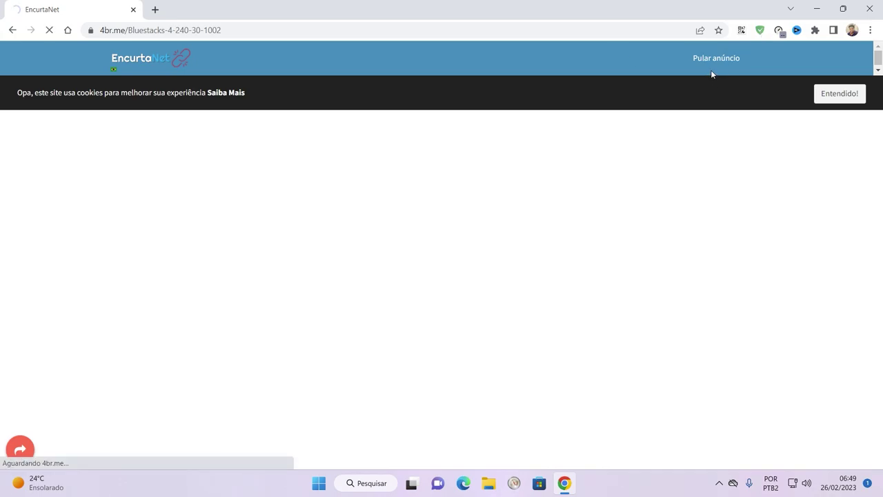
{"action": "left_click", "coordinate": [710, 70]}
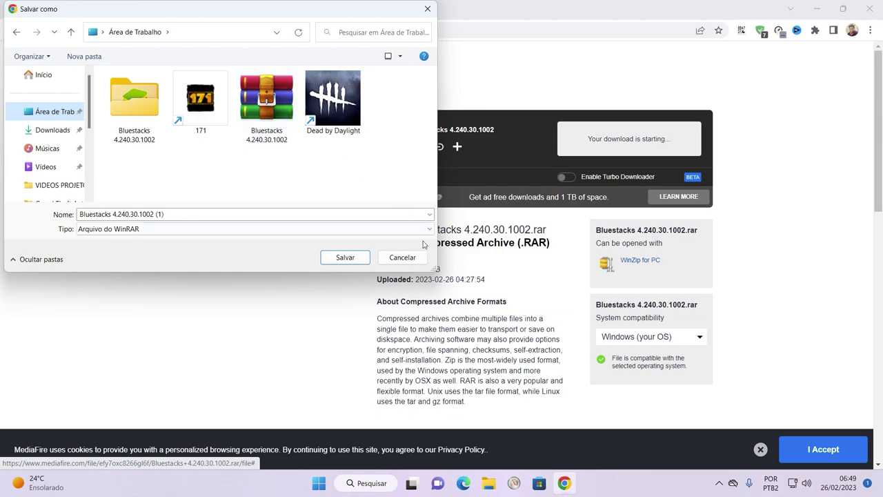
{"action": "left_click", "coordinate": [404, 258]}
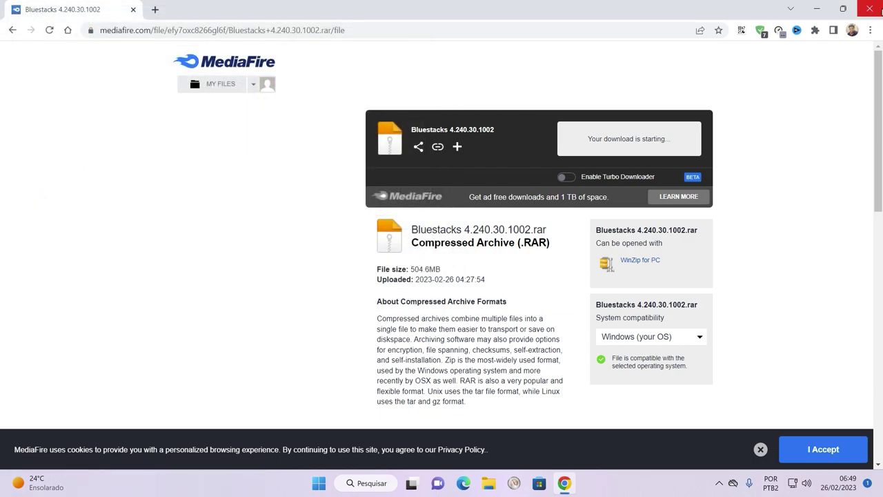
{"action": "left_click", "coordinate": [880, 9]}
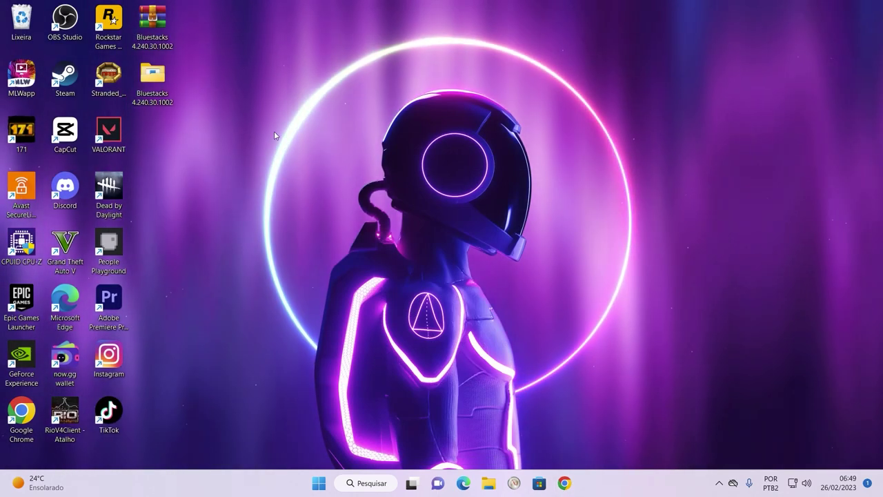
{"action": "double_click", "coordinate": [164, 23]}
{"action": "left_click_drag", "start_coordinate": [165, 28], "coordinate": [384, 68]}
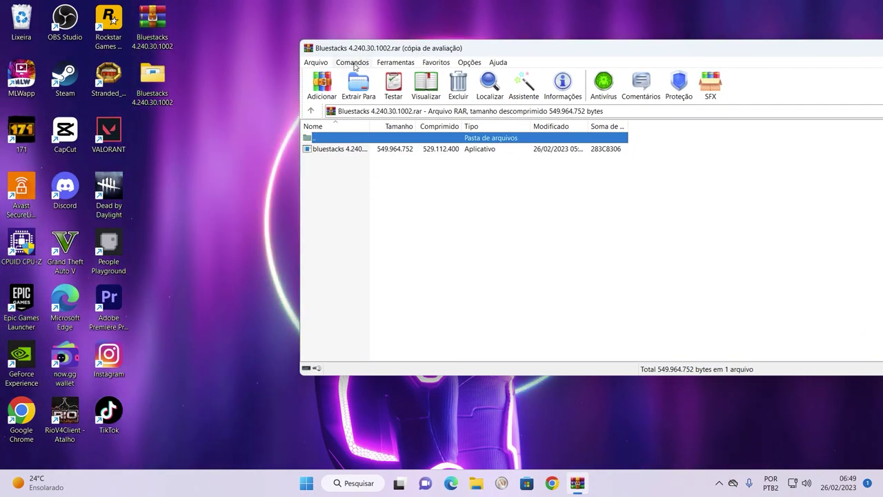
{"action": "double_click", "coordinate": [343, 149]}
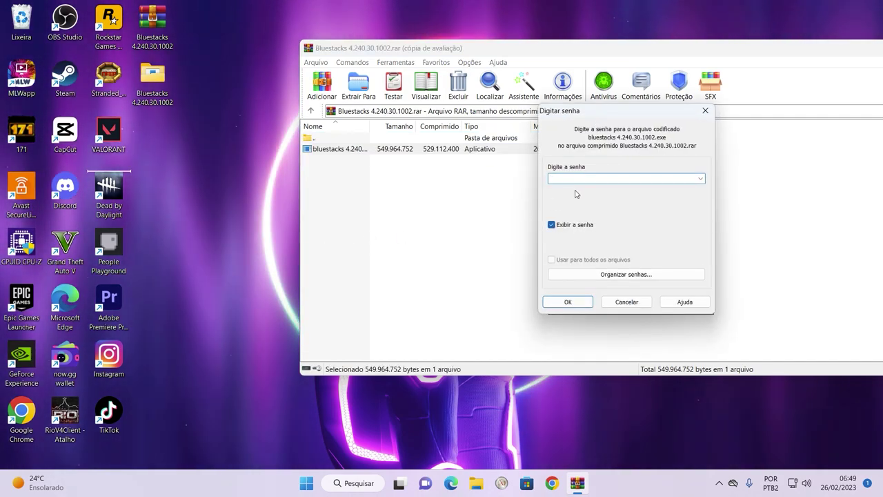
{"action": "type", "text": "mapontes"}
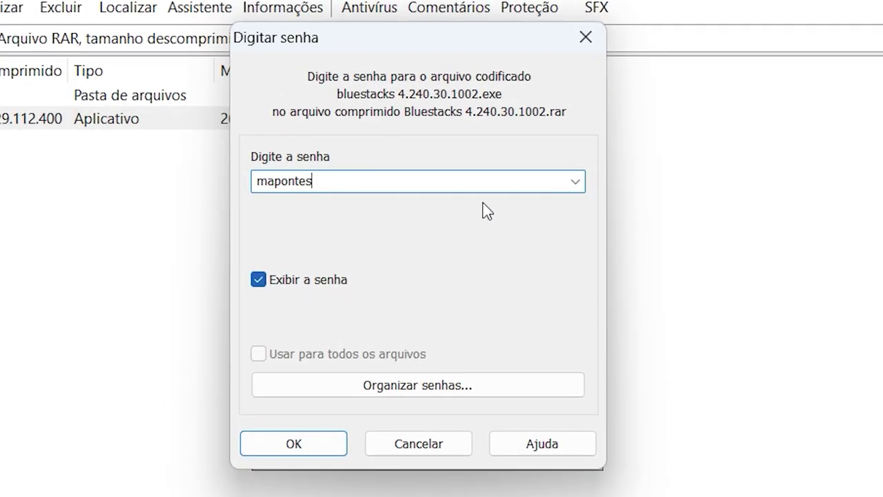
{"action": "left_click", "coordinate": [597, 47]}
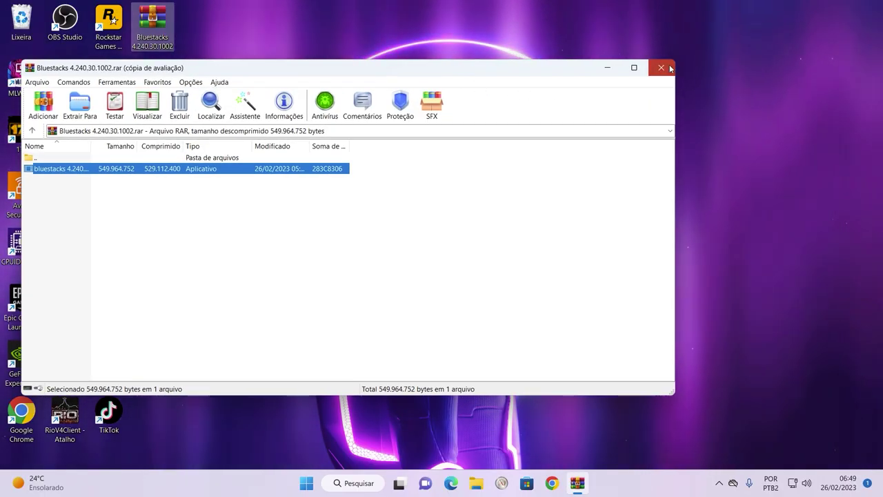
{"action": "left_click", "coordinate": [670, 68]}
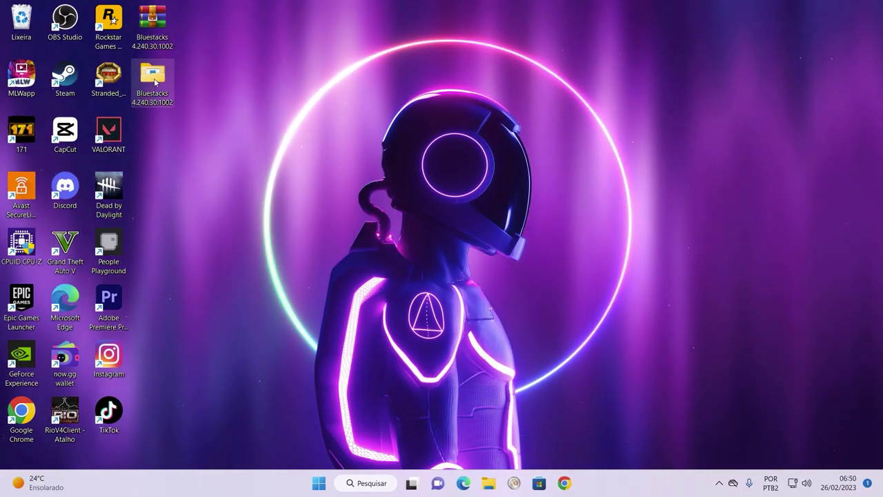
Run the BlueStacks 4 installer from the extracted Bluestacks folder, install it, and launch it
{"action": "double_click", "coordinate": [153, 80]}
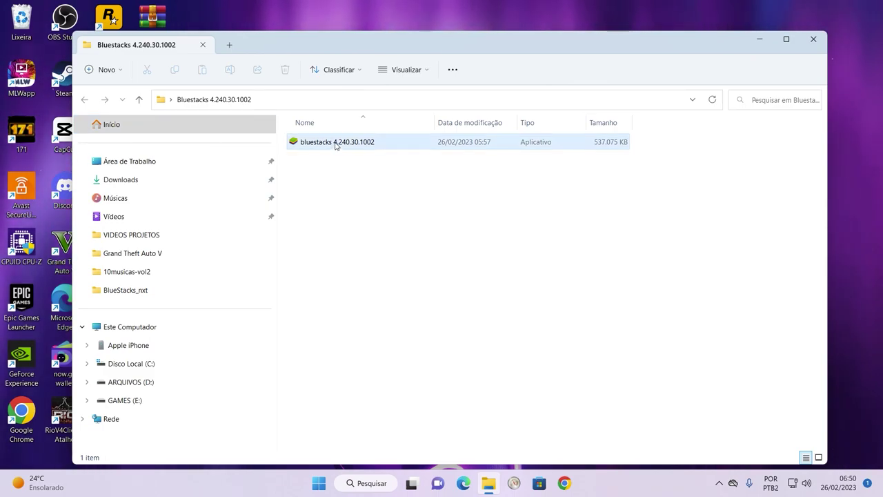
{"action": "double_click", "coordinate": [336, 144]}
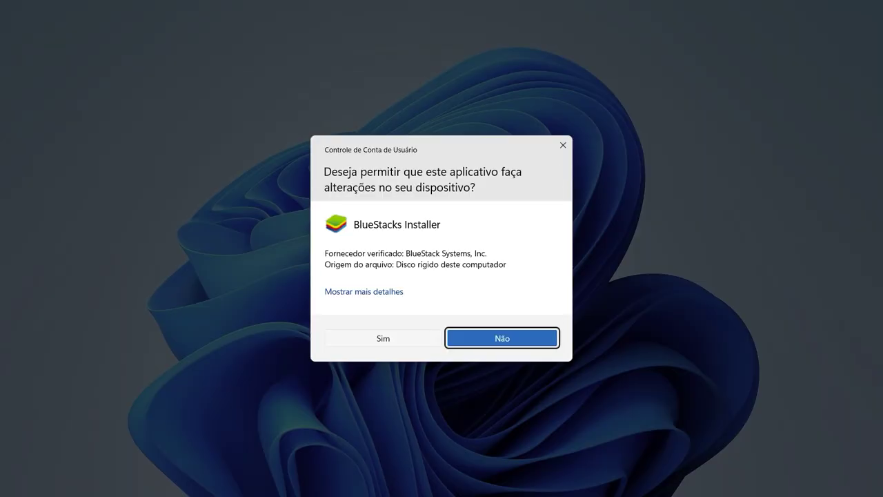
{"action": "left_click", "coordinate": [383, 338]}
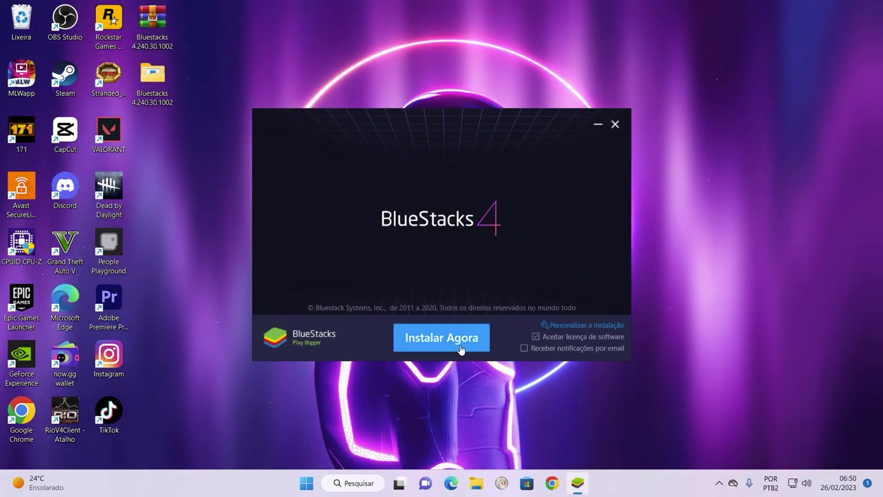
{"action": "left_click", "coordinate": [460, 349]}
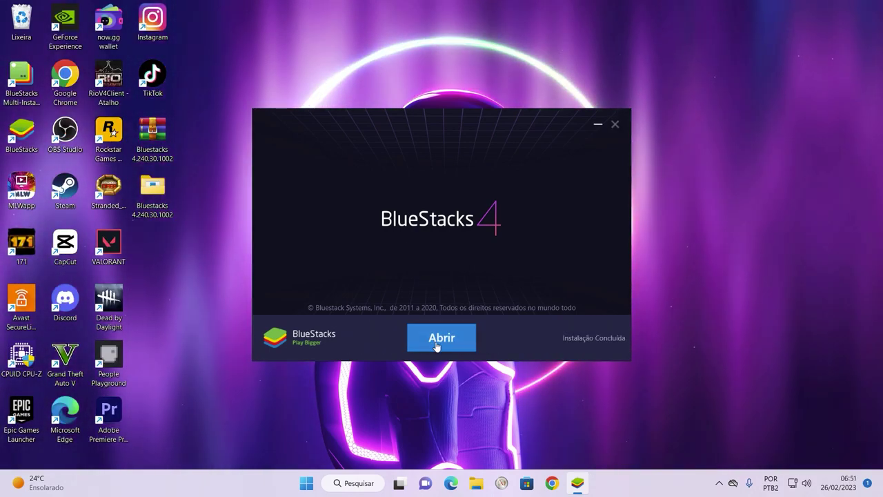
{"action": "left_click", "coordinate": [436, 344]}
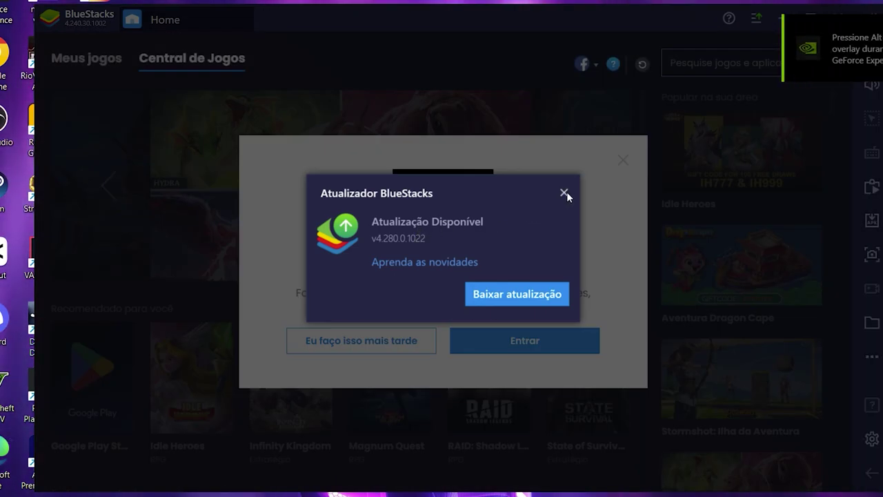
Dismiss the update offer, start Google Play sign-in, and save display settings at 1920 x 1080, 240 DPI
{"action": "left_click", "coordinate": [565, 193]}
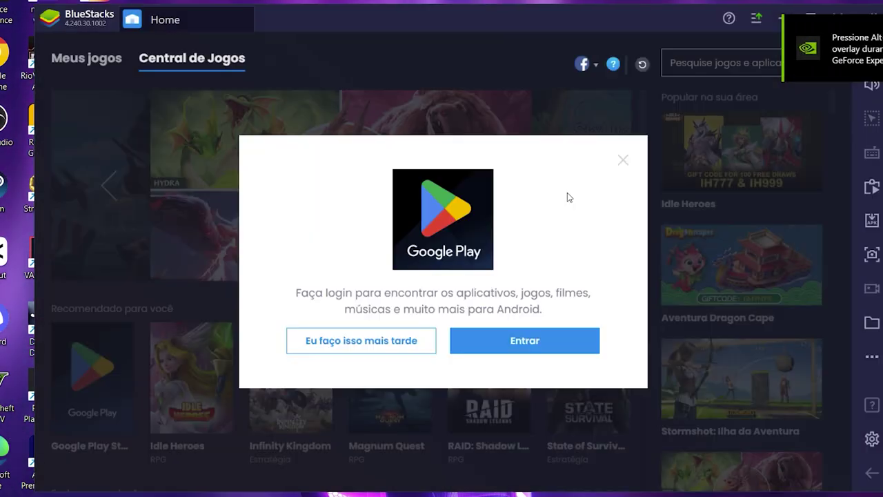
{"action": "left_click", "coordinate": [510, 342]}
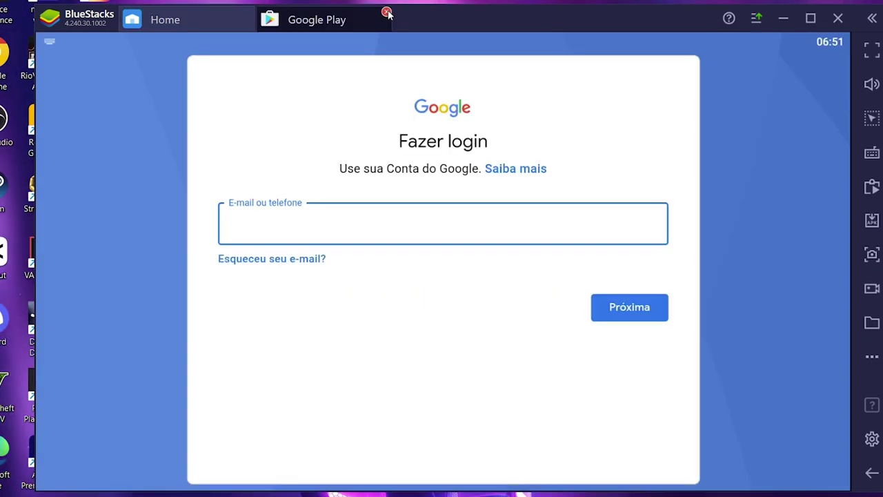
{"action": "left_click", "coordinate": [764, 22]}
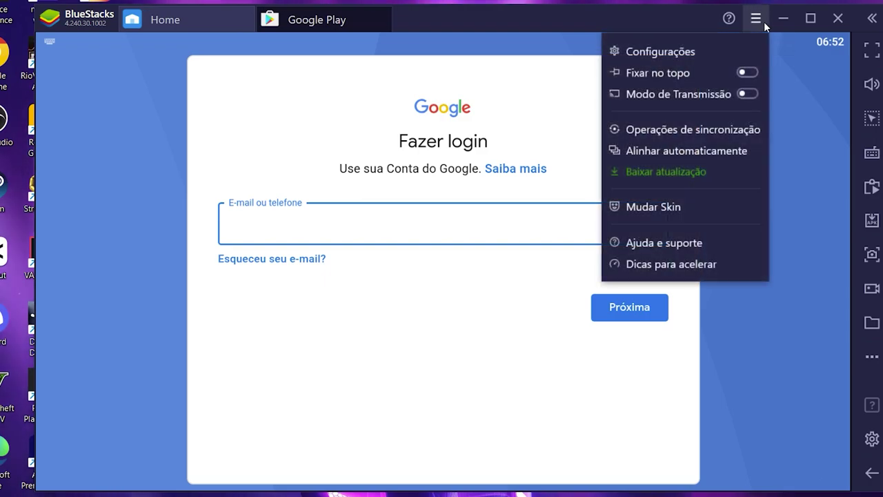
{"action": "left_click", "coordinate": [693, 49]}
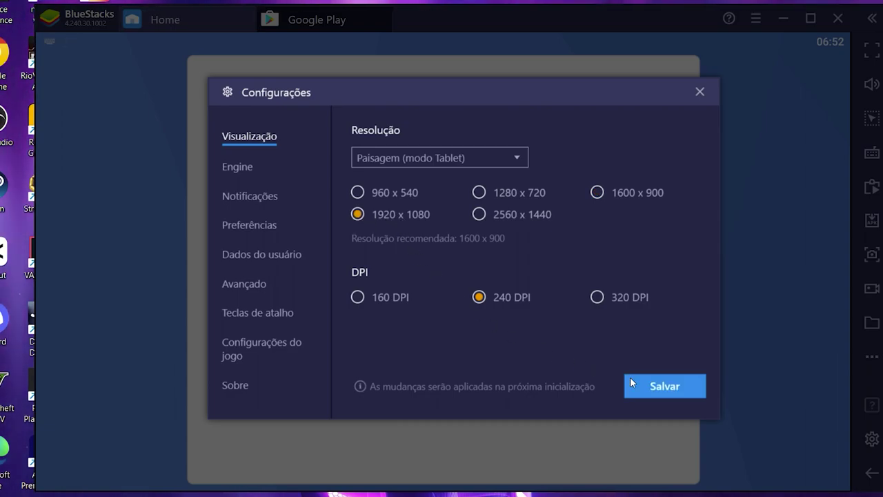
{"action": "left_click", "coordinate": [660, 392]}
Restart BlueStacks to apply the display change and open the Engine settings page
{"action": "left_click", "coordinate": [503, 287]}
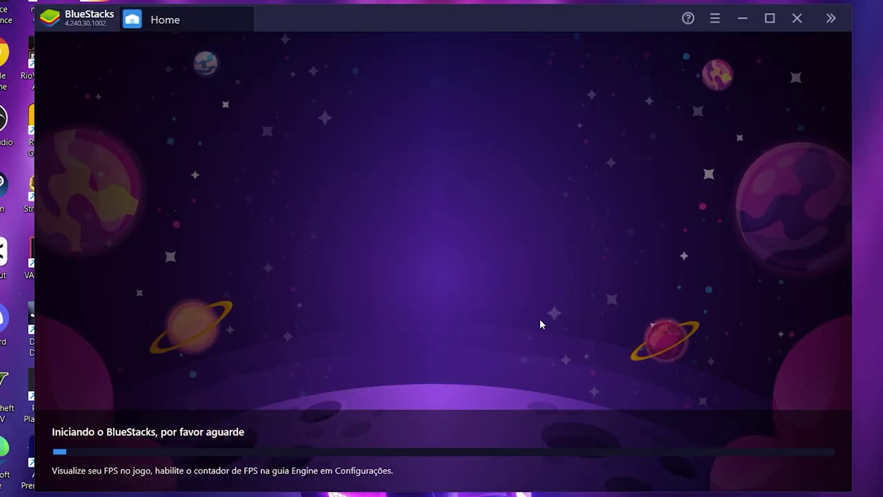
{"action": "left_click", "coordinate": [715, 18]}
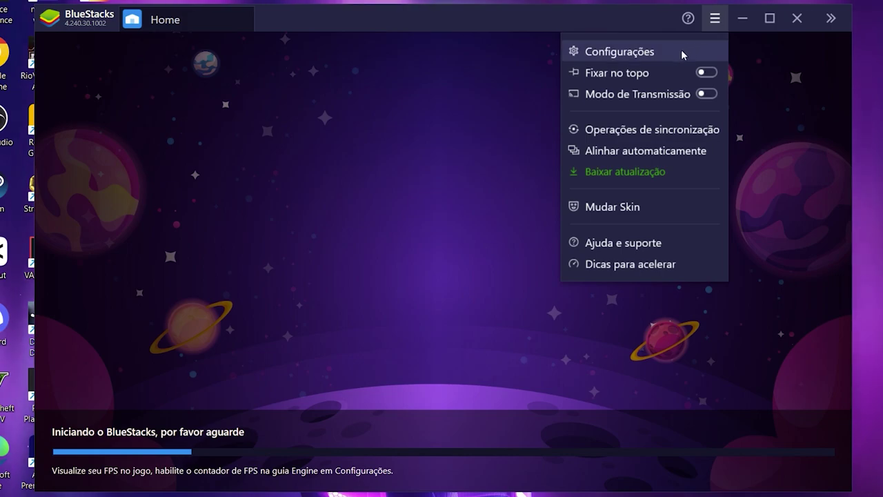
{"action": "left_click", "coordinate": [621, 51]}
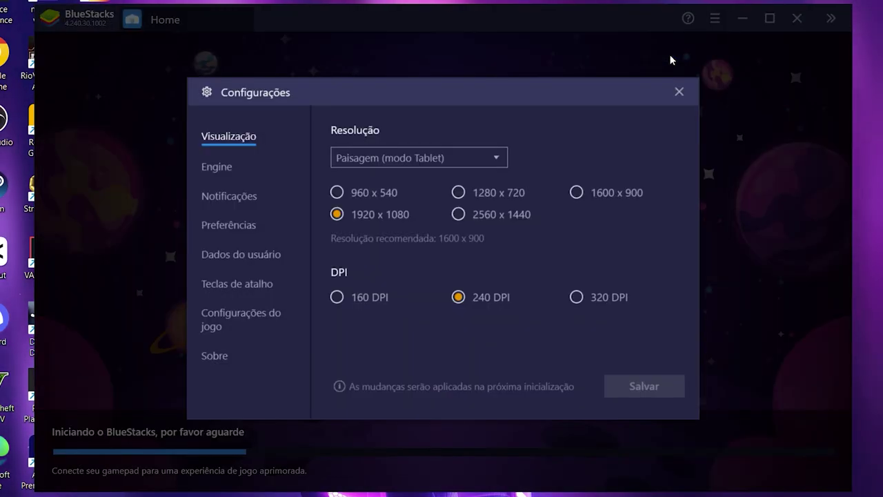
{"action": "left_click", "coordinate": [224, 167]}
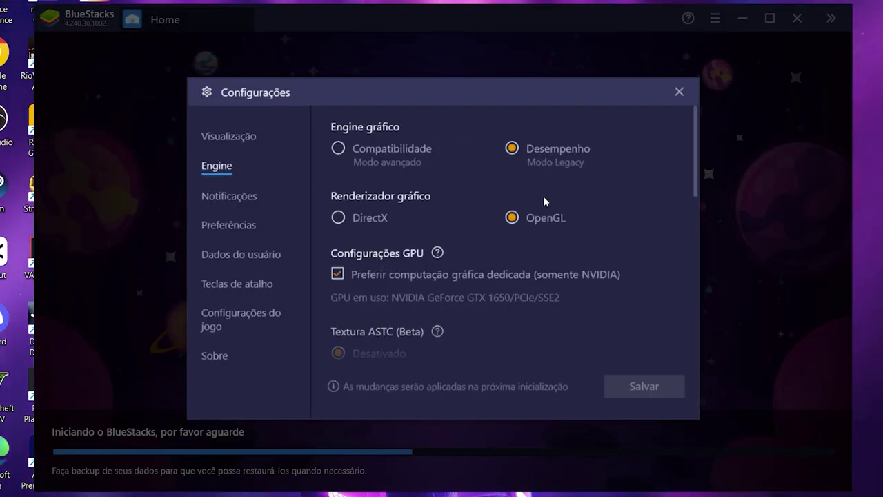
Review the Taxa de quadros section, leaving FPS at 60 and the frame-rate checkboxes unchecked
{"action": "scroll", "coordinate": [497, 222], "scroll_direction": "down", "scroll_amount": 1}
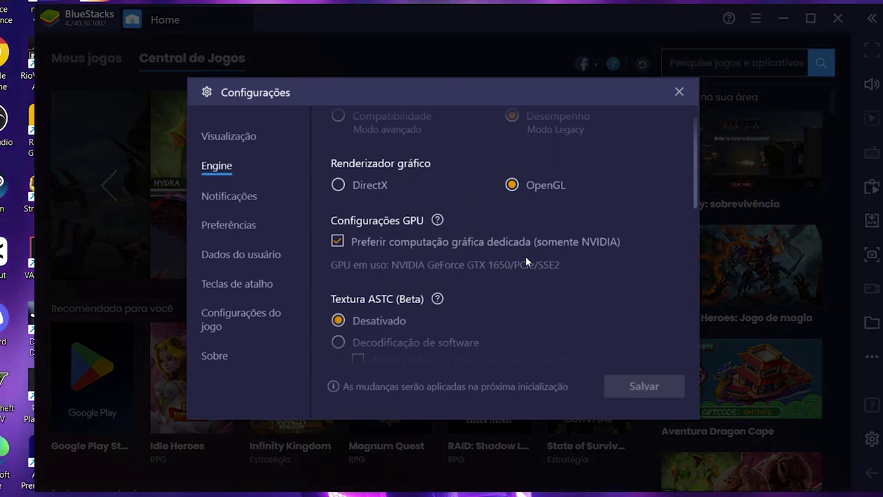
{"action": "scroll", "coordinate": [531, 234], "scroll_direction": "down", "scroll_amount": 5}
{"action": "scroll", "coordinate": [531, 229], "scroll_direction": "down", "scroll_amount": 3}
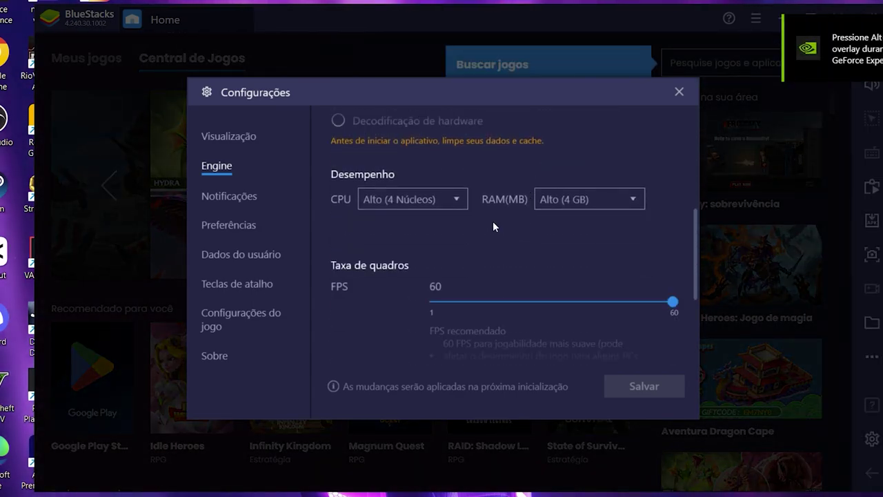
{"action": "scroll", "coordinate": [398, 216], "scroll_direction": "down", "scroll_amount": 1}
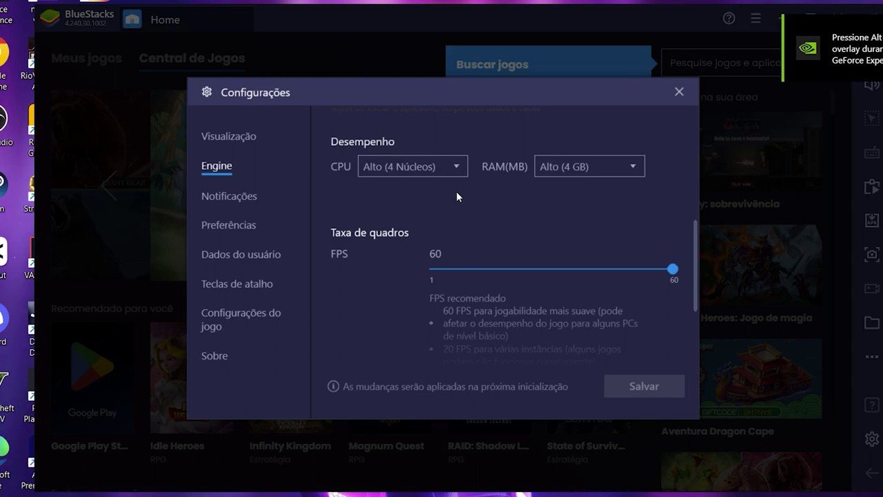
{"action": "scroll", "coordinate": [458, 196], "scroll_direction": "down", "scroll_amount": 3}
{"action": "scroll", "coordinate": [447, 263], "scroll_direction": "down", "scroll_amount": 2}
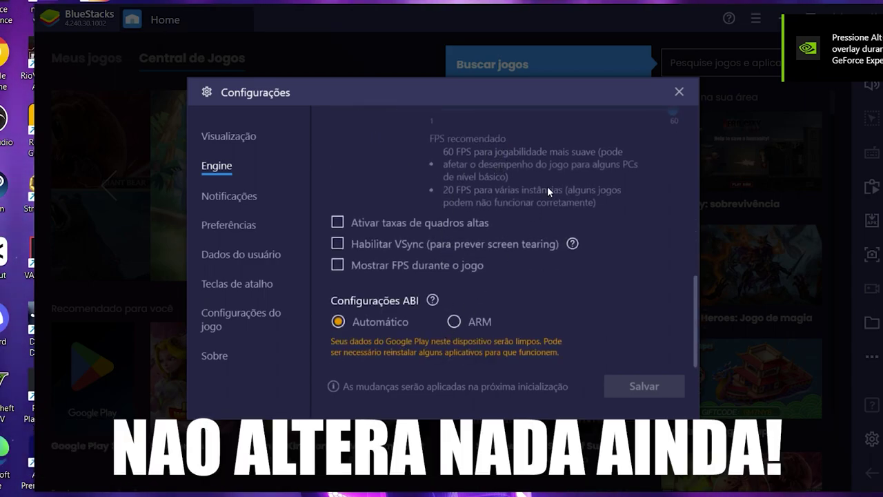
{"action": "scroll", "coordinate": [580, 229], "scroll_direction": "up", "scroll_amount": 3}
{"action": "scroll", "coordinate": [561, 188], "scroll_direction": "down", "scroll_amount": 3}
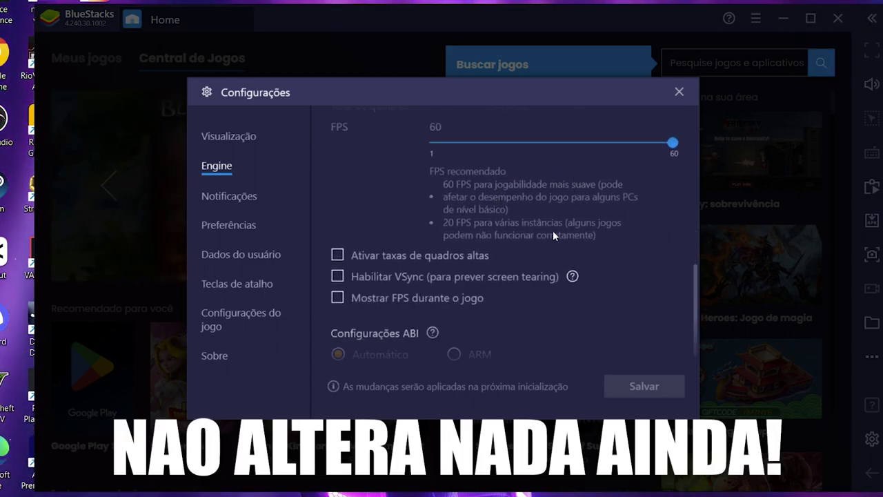
{"action": "scroll", "coordinate": [551, 234], "scroll_direction": "up", "scroll_amount": 5}
{"action": "scroll", "coordinate": [551, 239], "scroll_direction": "down", "scroll_amount": 5}
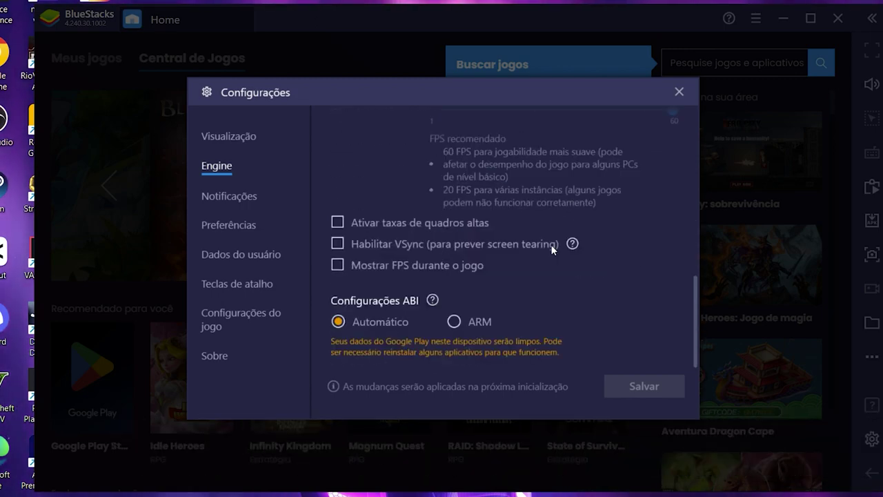
Turn off the toast and app notification toggles in Notificações
{"action": "left_click", "coordinate": [228, 197]}
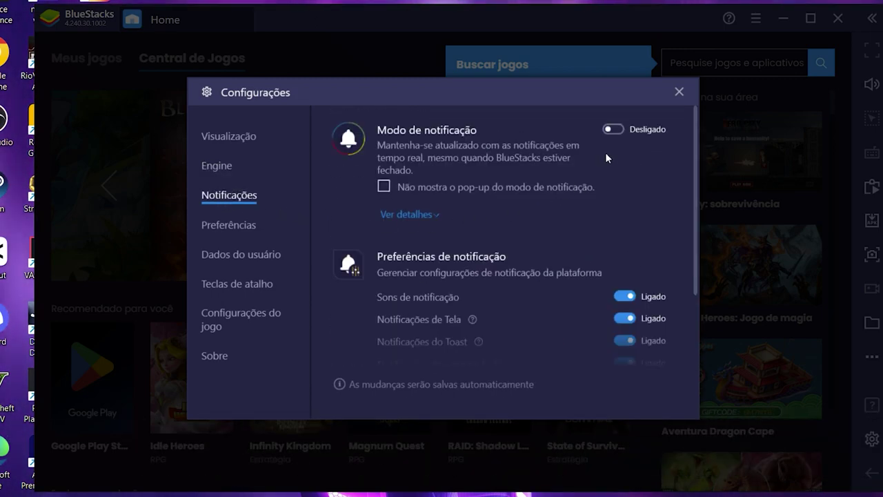
{"action": "scroll", "coordinate": [621, 193], "scroll_direction": "down", "scroll_amount": 2}
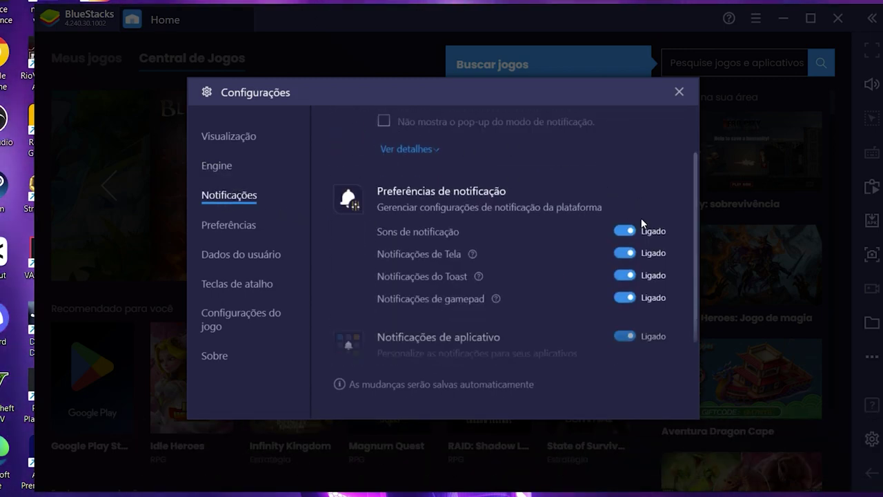
{"action": "left_click", "coordinate": [626, 275]}
{"action": "scroll", "coordinate": [630, 297], "scroll_direction": "down", "scroll_amount": 1}
{"action": "left_click", "coordinate": [626, 303]}
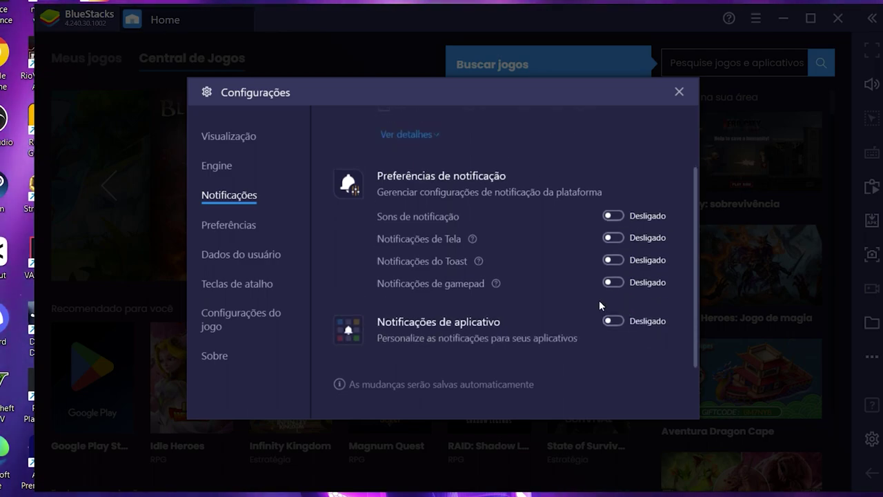
In Preferências, uncheck gamepad detection and control-scheme deletion warnings, keeping the edits
{"action": "left_click", "coordinate": [228, 226]}
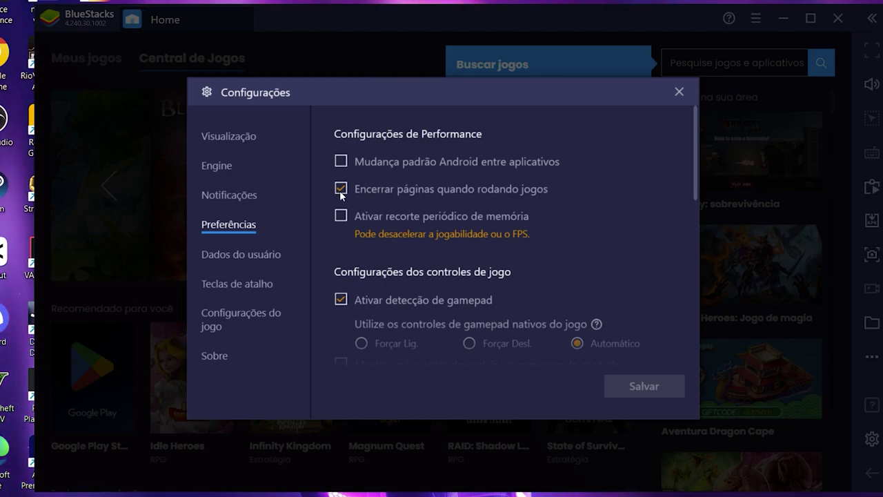
{"action": "scroll", "coordinate": [444, 224], "scroll_direction": "down", "scroll_amount": 3}
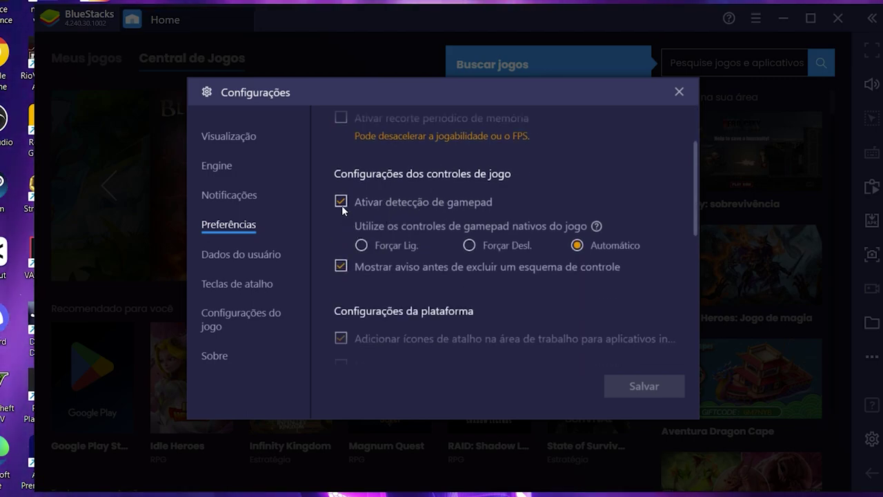
{"action": "left_click", "coordinate": [341, 202]}
{"action": "left_click", "coordinate": [341, 266]}
{"action": "scroll", "coordinate": [356, 284], "scroll_direction": "down", "scroll_amount": 2}
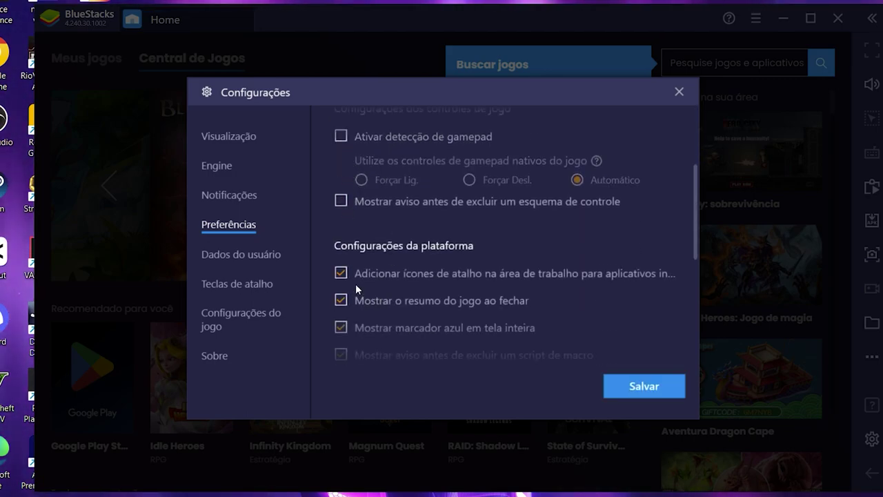
{"action": "scroll", "coordinate": [383, 324], "scroll_direction": "down", "scroll_amount": 3}
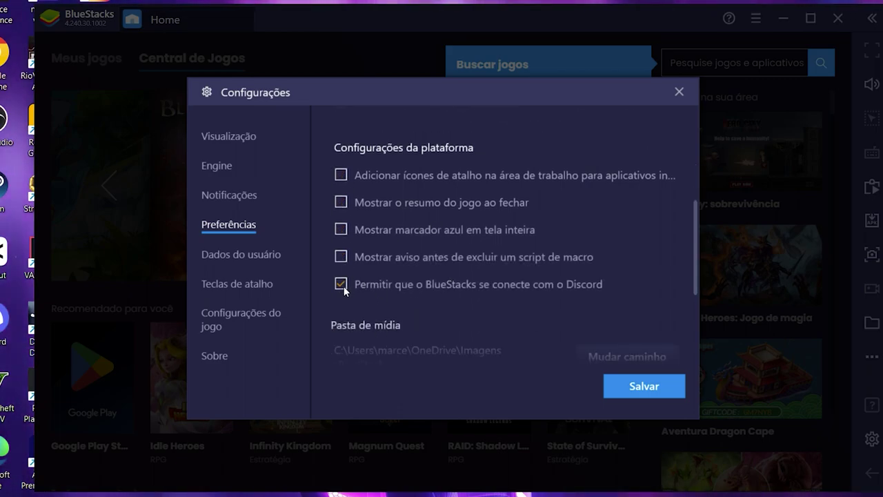
{"action": "scroll", "coordinate": [412, 242], "scroll_direction": "up", "scroll_amount": 6}
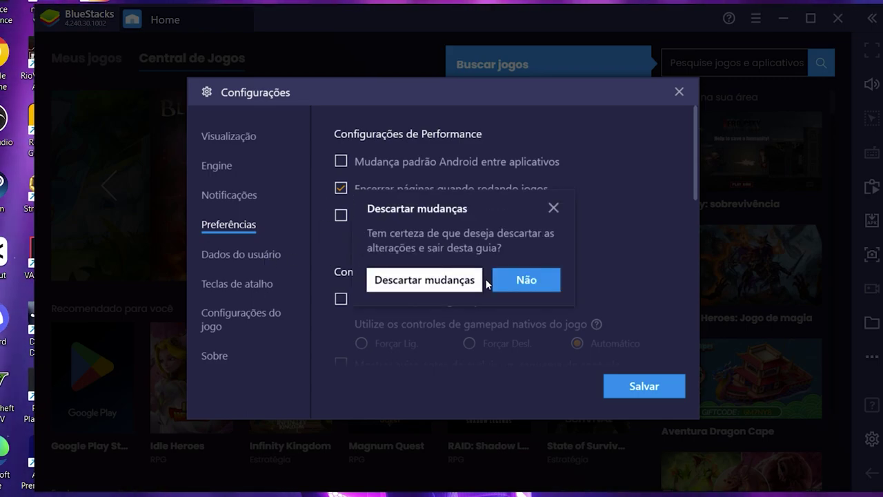
{"action": "left_click", "coordinate": [552, 210]}
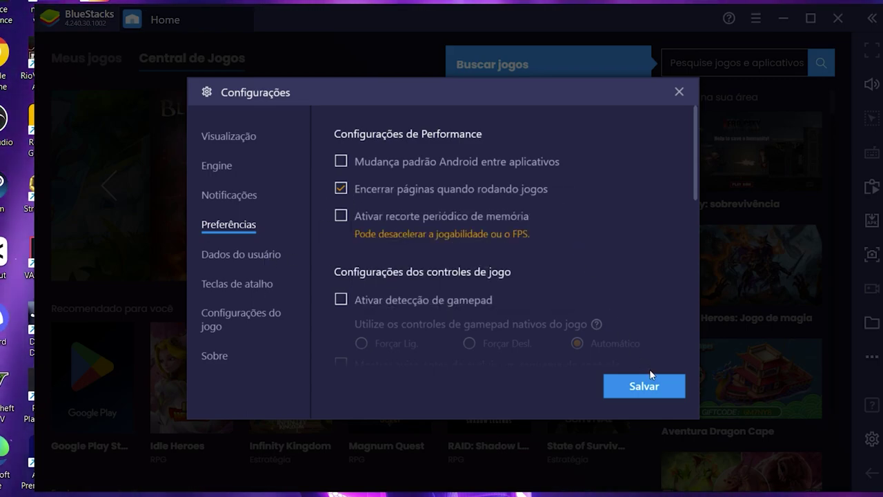
{"action": "left_click", "coordinate": [243, 255]}
Look through the Dados do usuário, Teclas de atalho, Configurações do jogo and Sobre pages
{"action": "left_click", "coordinate": [265, 228]}
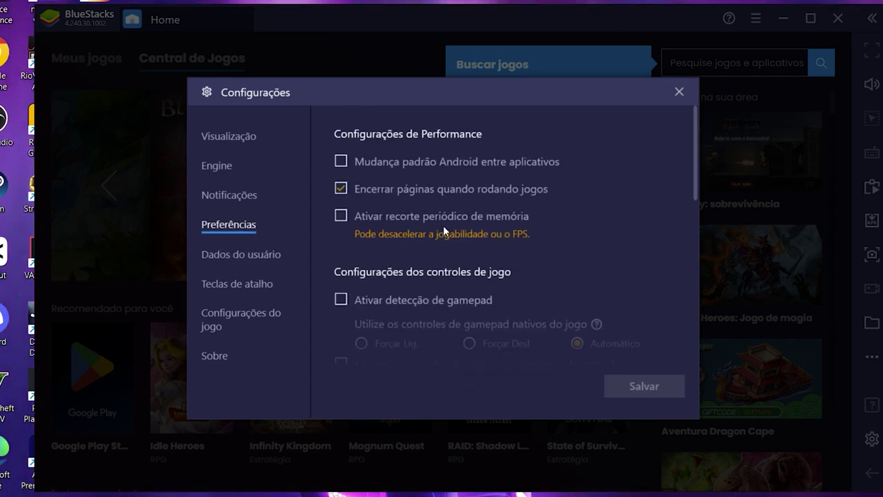
{"action": "left_click", "coordinate": [274, 257]}
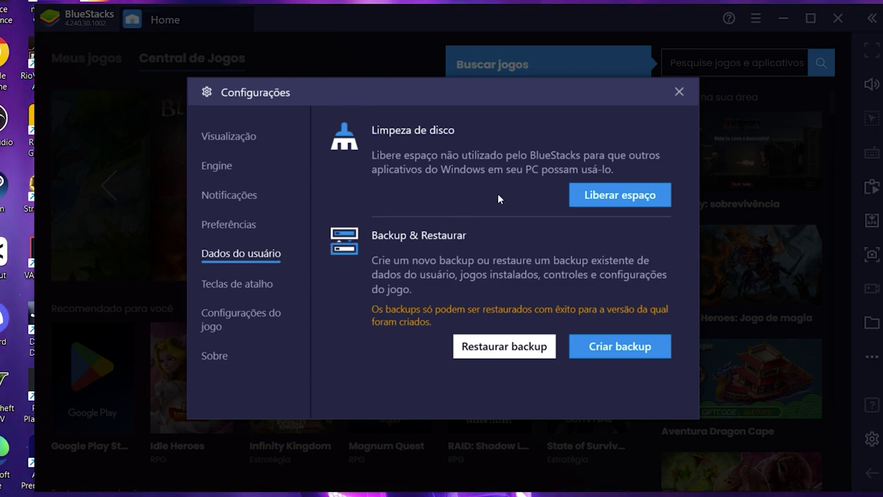
{"action": "left_click", "coordinate": [267, 285]}
{"action": "scroll", "coordinate": [467, 240], "scroll_direction": "down", "scroll_amount": 2}
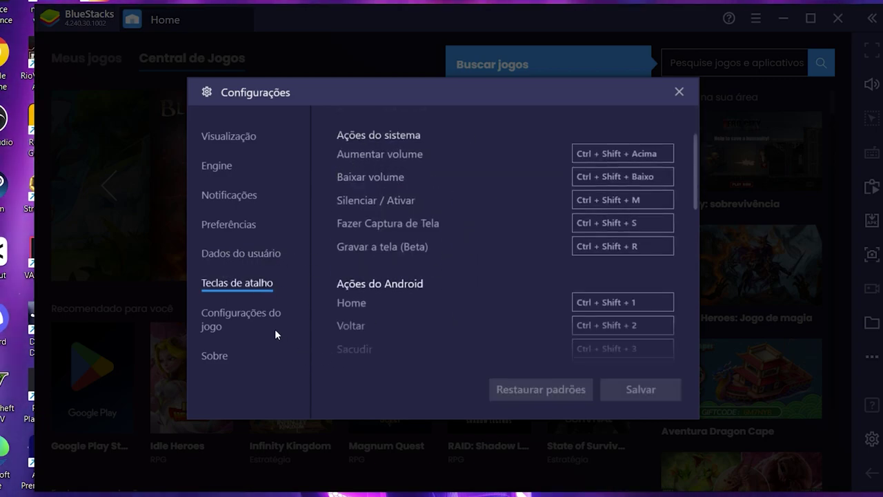
{"action": "left_click", "coordinate": [275, 325]}
{"action": "left_click", "coordinate": [250, 356]}
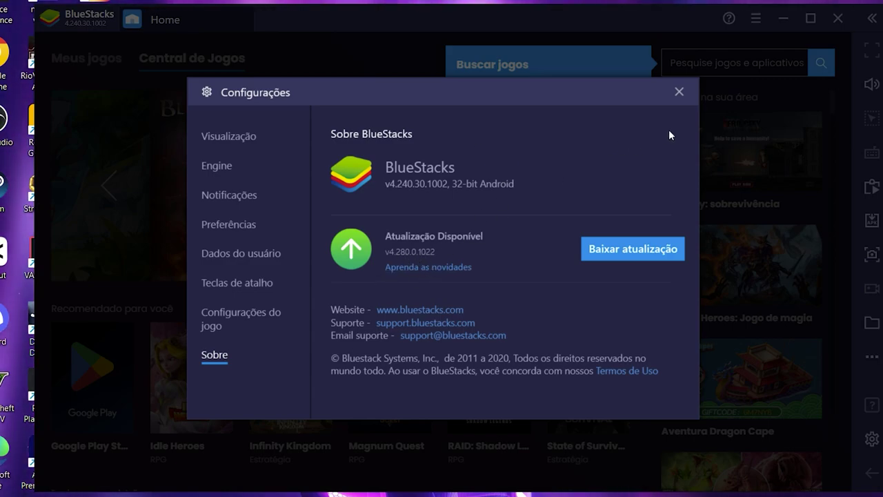
Close Configurações and dismiss the three home-screen tutorial tips
{"action": "left_click", "coordinate": [680, 93]}
{"action": "left_click", "coordinate": [619, 110]}
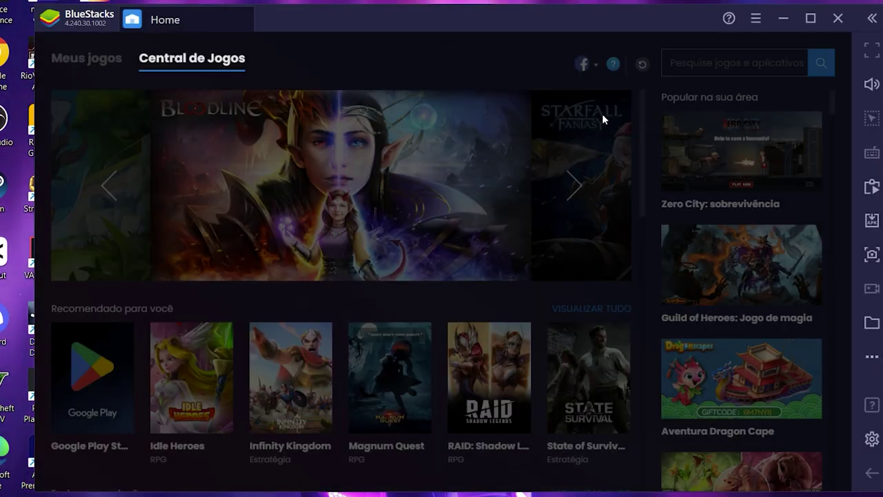
{"action": "left_click", "coordinate": [418, 123]}
{"action": "left_click", "coordinate": [297, 123]}
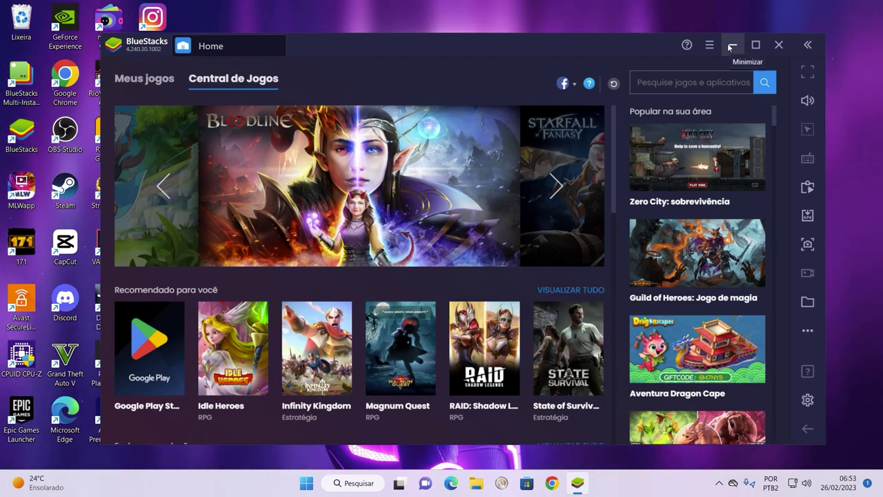
Minimize BlueStacks and open Windows display settings from the desktop context menu
{"action": "left_click", "coordinate": [731, 46]}
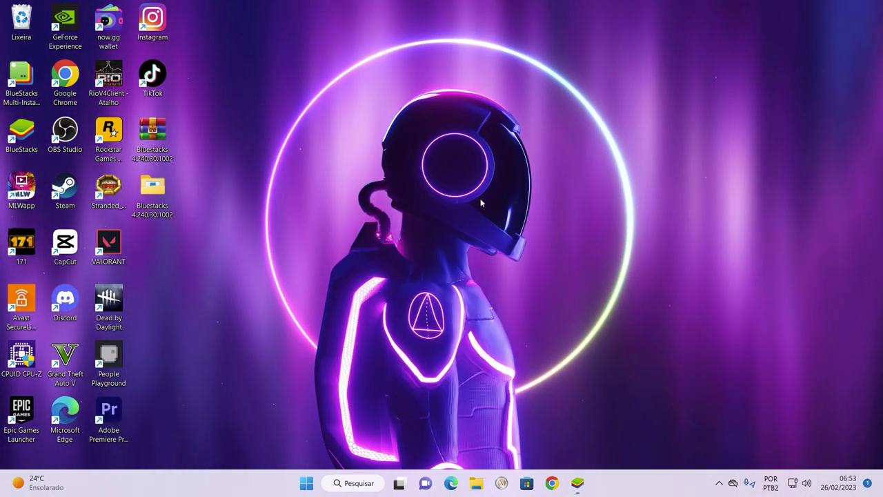
{"action": "right_click", "coordinate": [559, 197]}
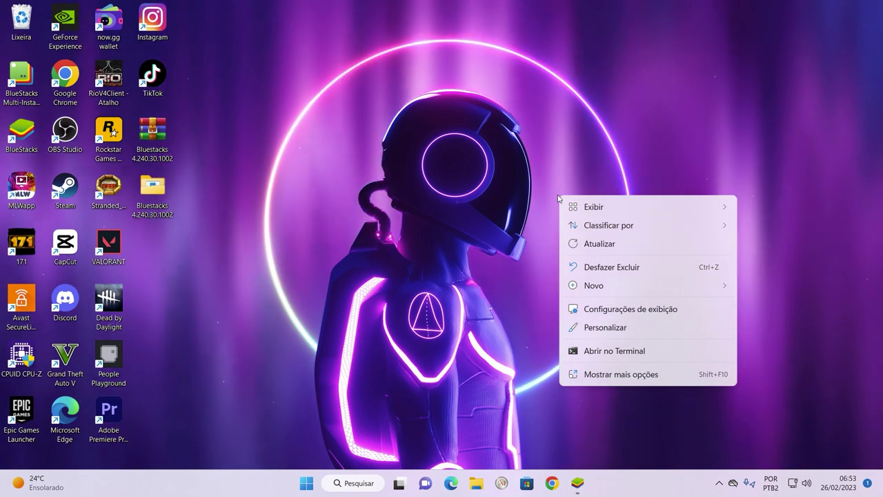
{"action": "left_click", "coordinate": [604, 374]}
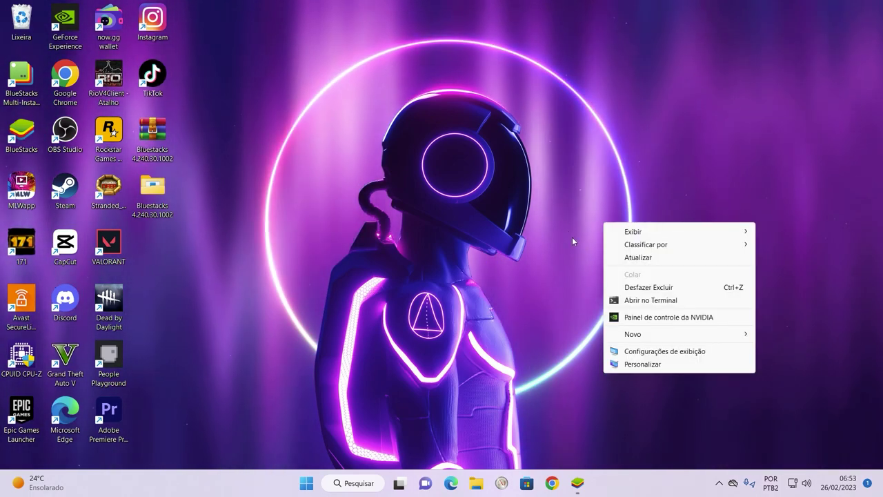
{"action": "left_click", "coordinate": [652, 352]}
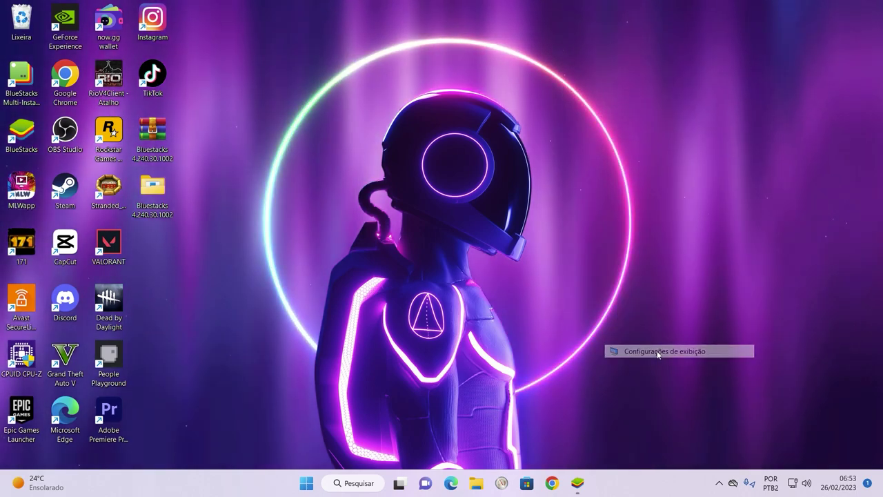
{"action": "scroll", "coordinate": [397, 132], "scroll_direction": "down", "scroll_amount": 5}
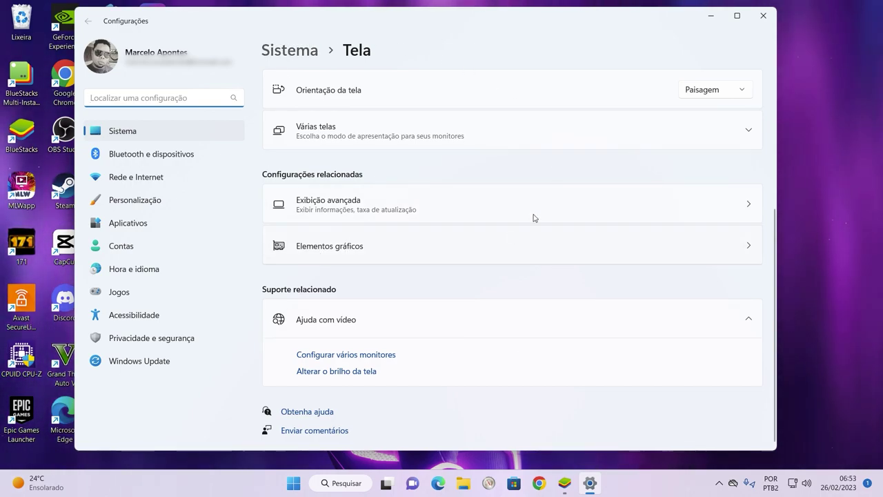
Search Start for 'elementos gra' to reach the graphics settings, then close Settings
{"action": "left_click", "coordinate": [295, 483]}
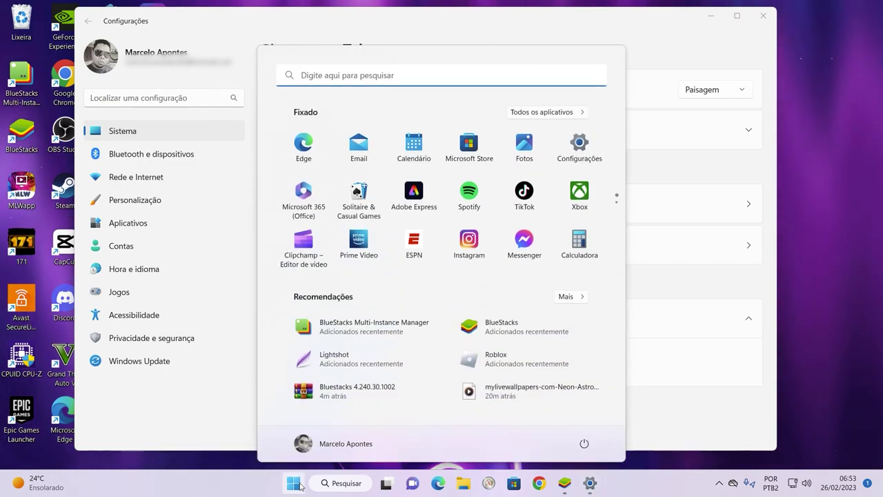
{"action": "type", "text": "e"}
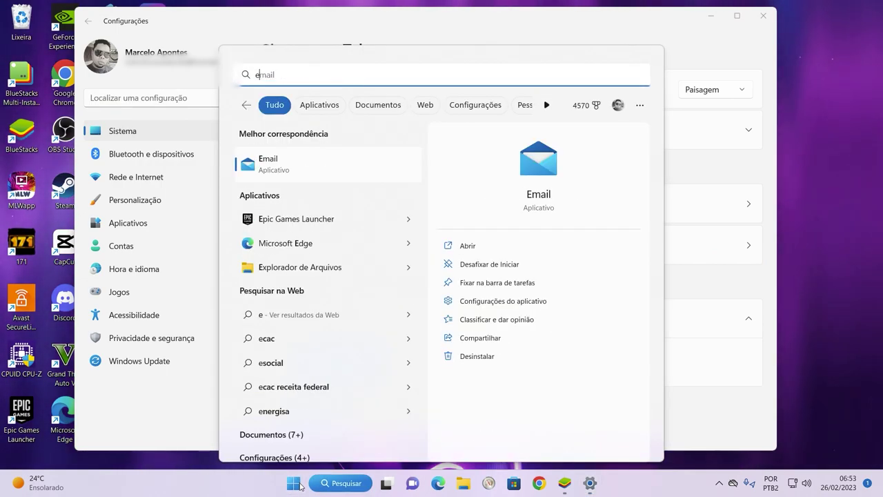
{"action": "type", "text": "lem"}
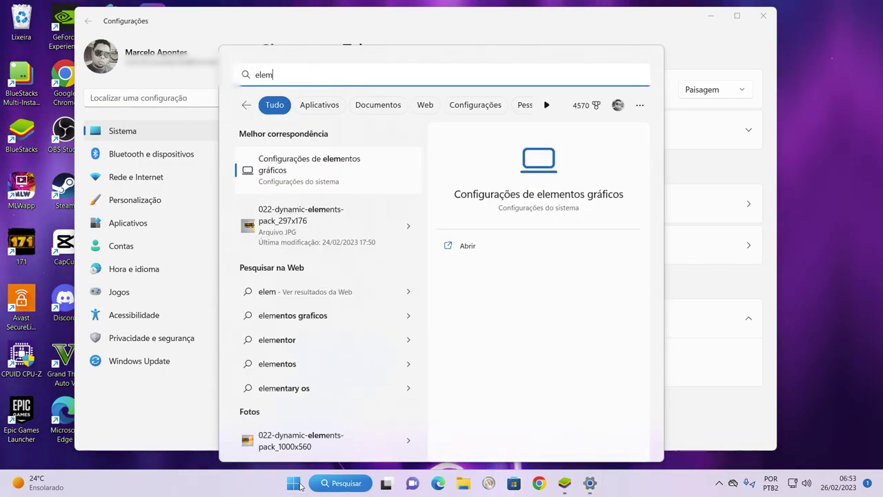
{"action": "type", "text": "to"}
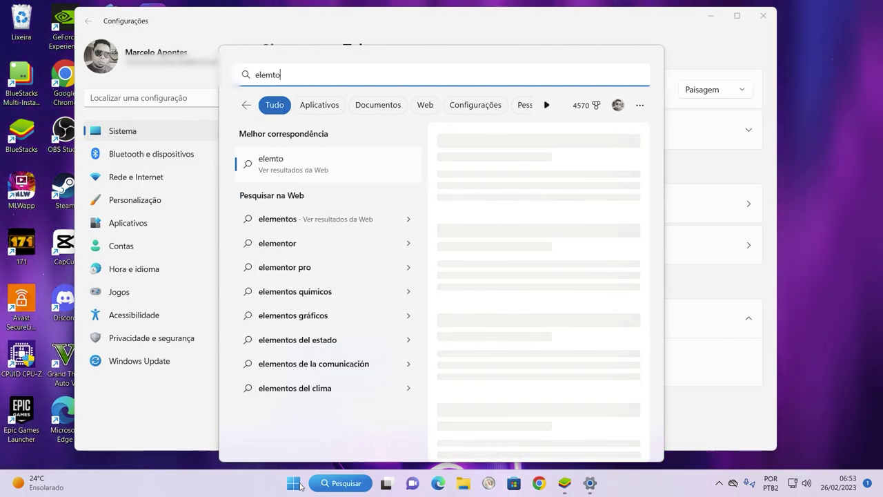
{"action": "key", "text": "BackSpace"}
{"action": "key", "text": "BackSpace"}
{"action": "type", "text": "entos gra"}
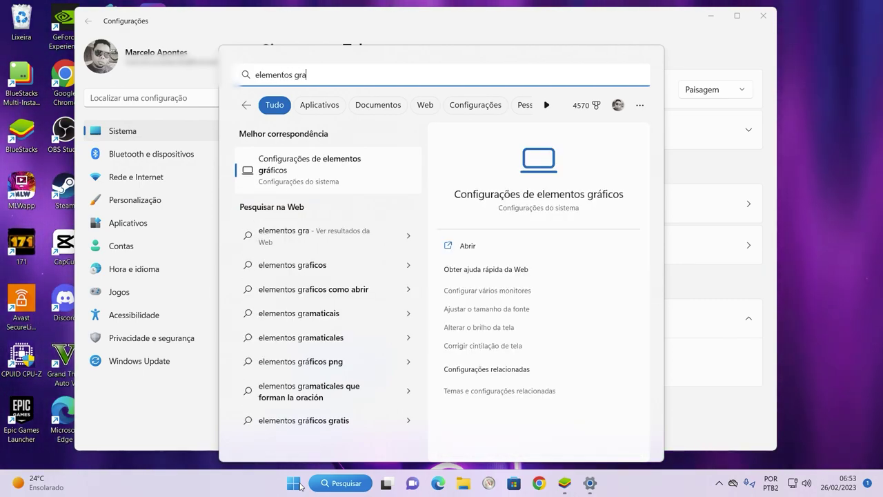
{"action": "left_click", "coordinate": [280, 173]}
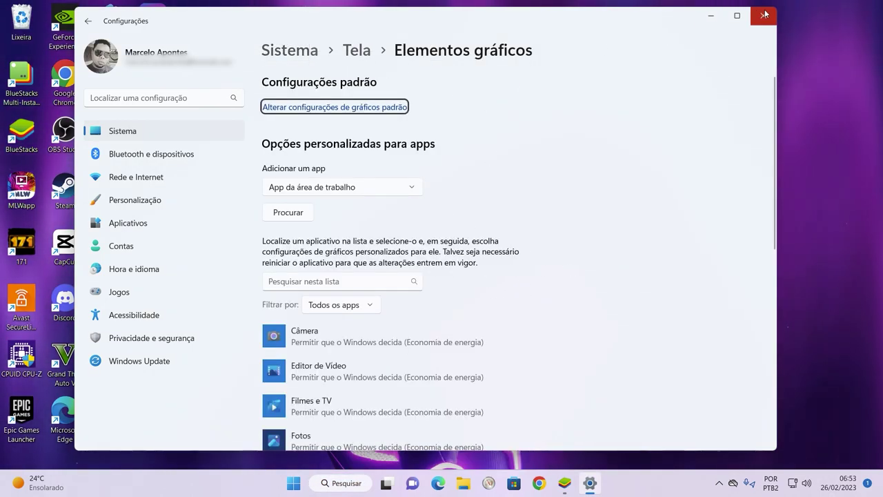
{"action": "key", "text": "alt+F4"}
Reopen display settings from the desktop and go to the Elementos gráficos page
{"action": "right_click", "coordinate": [508, 239]}
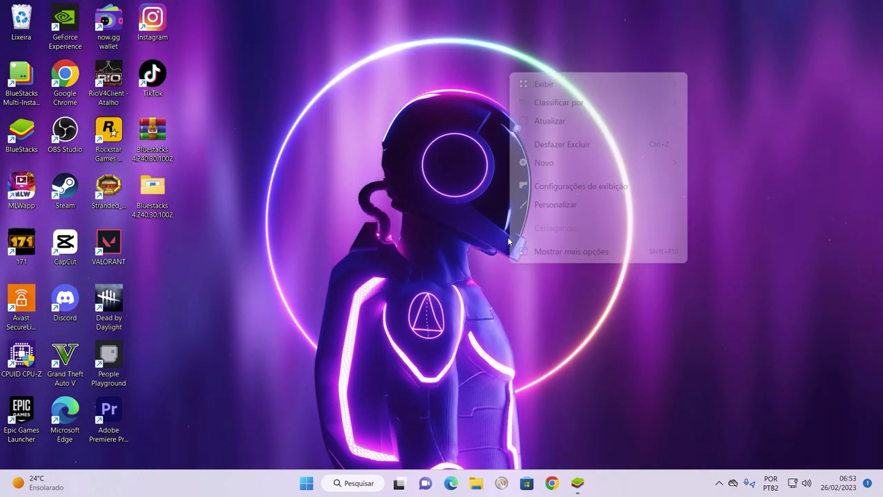
{"action": "left_click", "coordinate": [561, 252]}
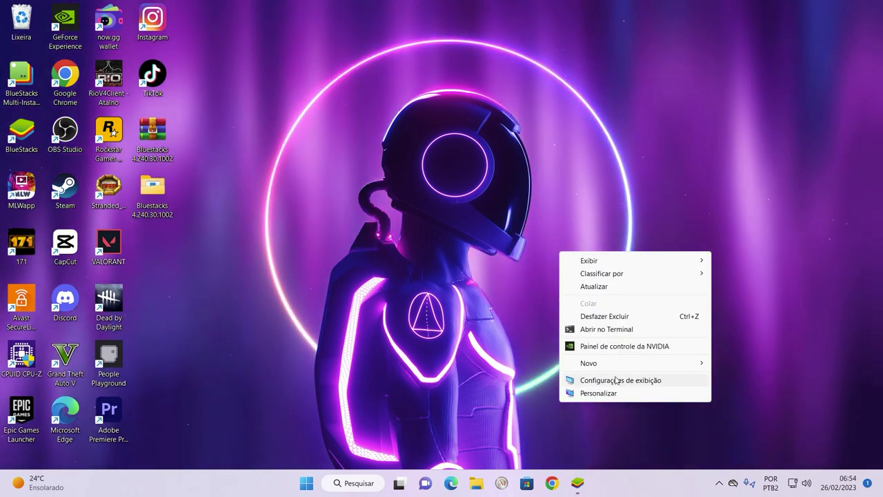
{"action": "left_click", "coordinate": [614, 380]}
{"action": "scroll", "coordinate": [384, 352], "scroll_direction": "down", "scroll_amount": 5}
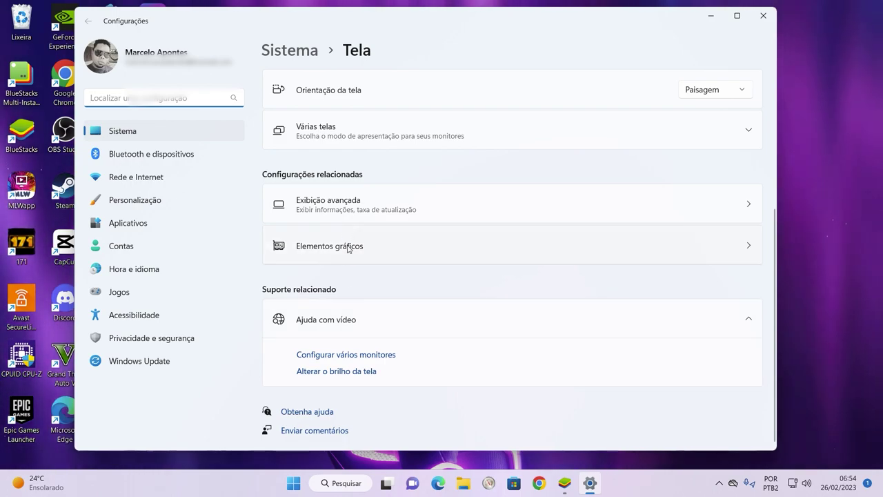
{"action": "left_click", "coordinate": [348, 249]}
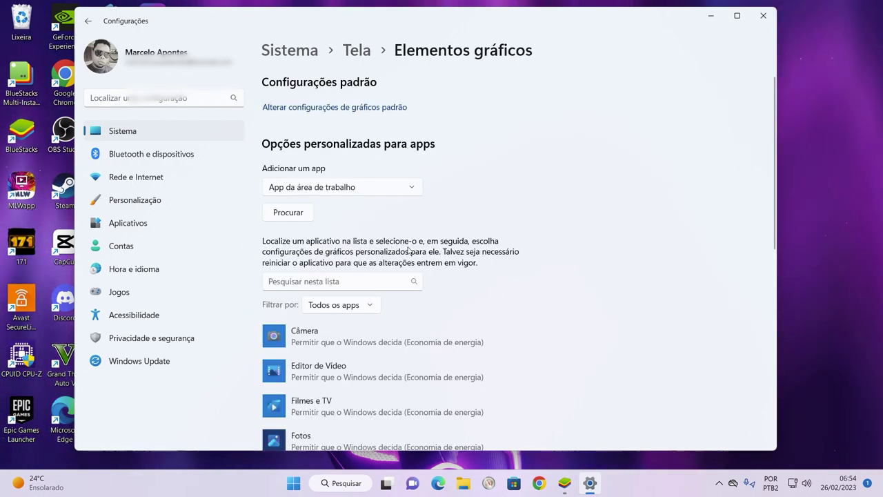
{"action": "scroll", "coordinate": [413, 252], "scroll_direction": "down", "scroll_amount": 6}
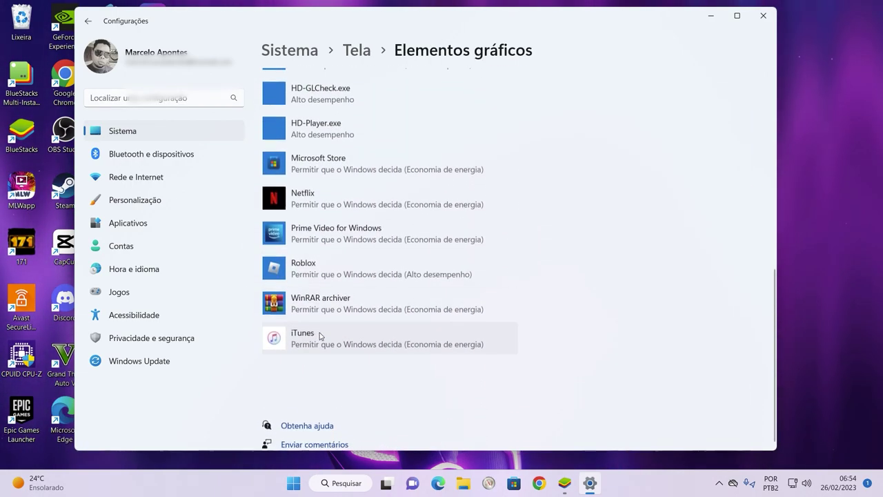
{"action": "scroll", "coordinate": [322, 339], "scroll_direction": "up", "scroll_amount": 4}
{"action": "scroll", "coordinate": [318, 303], "scroll_direction": "up", "scroll_amount": 2}
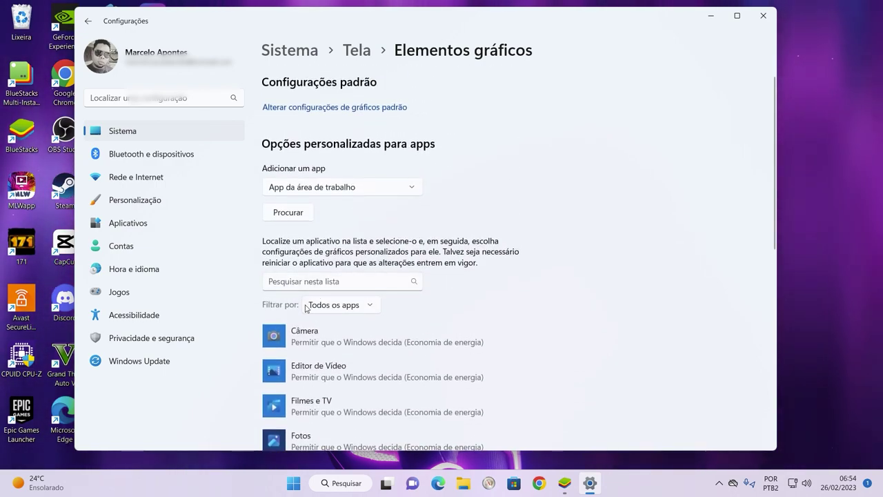
Browse to C:\Program Files\BlueStacks and pick Bluestacks.exe
{"action": "left_click", "coordinate": [287, 212]}
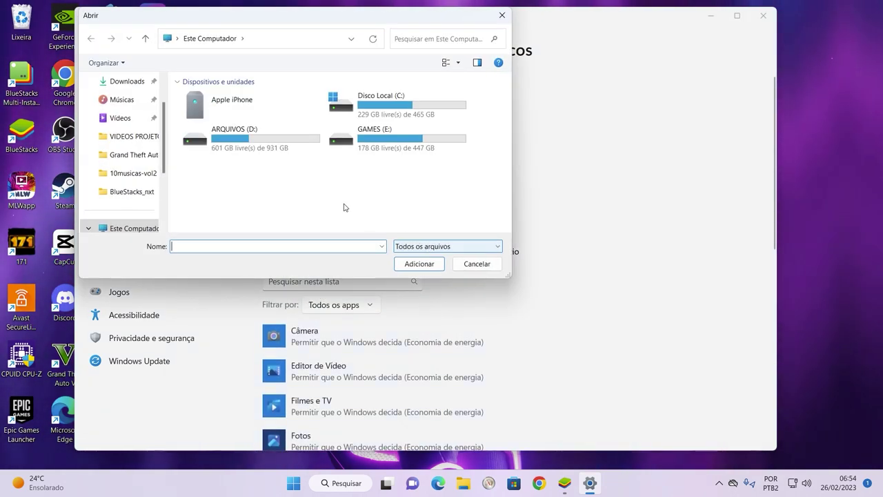
{"action": "double_click", "coordinate": [381, 100]}
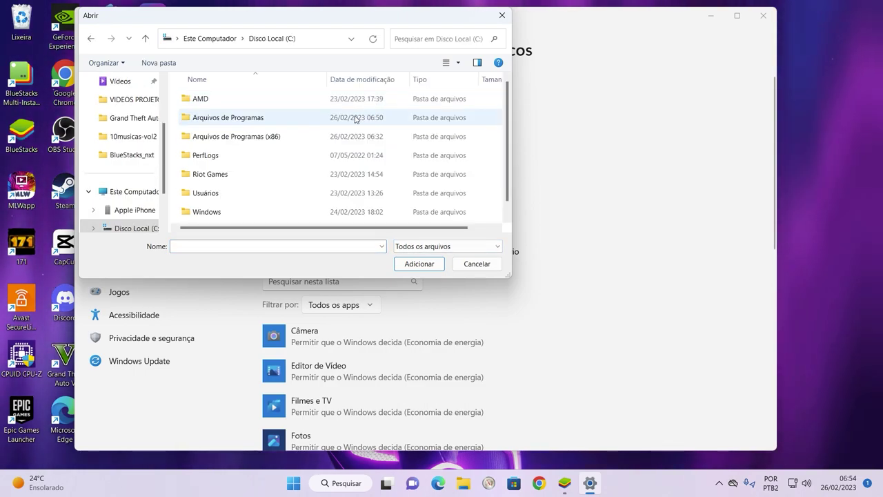
{"action": "double_click", "coordinate": [264, 138]}
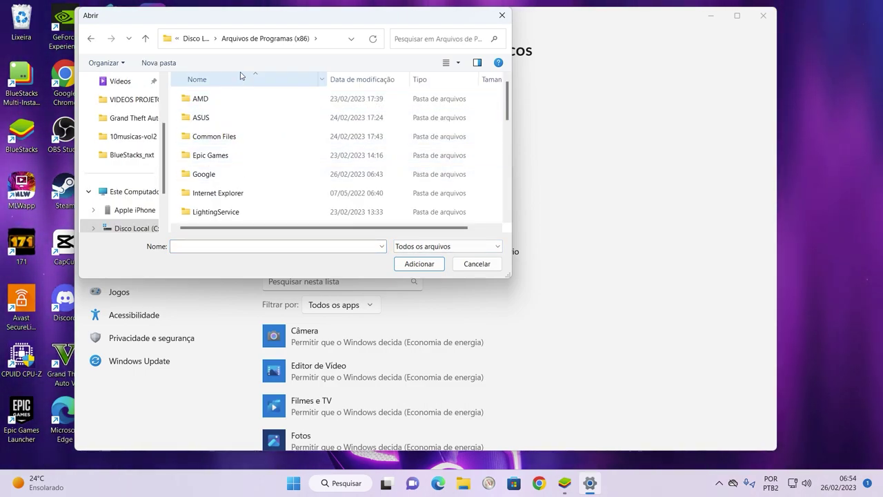
{"action": "left_click", "coordinate": [196, 39]}
{"action": "left_click", "coordinate": [262, 118]}
{"action": "double_click", "coordinate": [262, 119]}
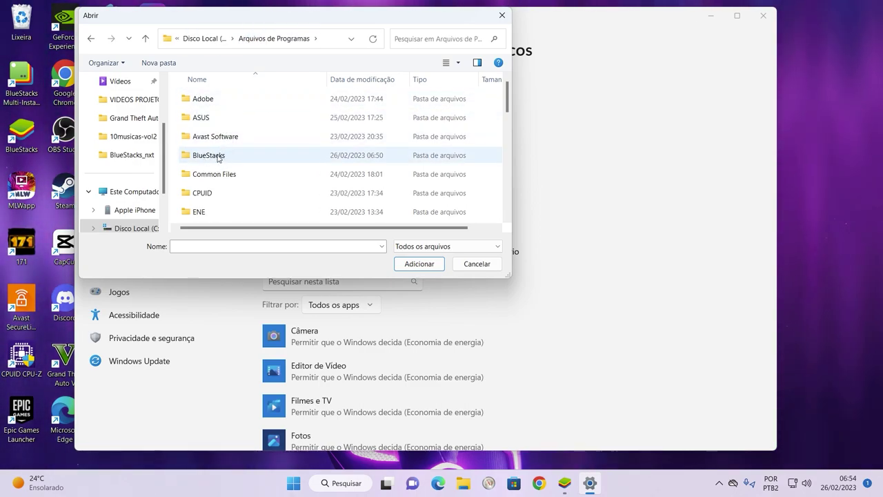
{"action": "double_click", "coordinate": [214, 157]}
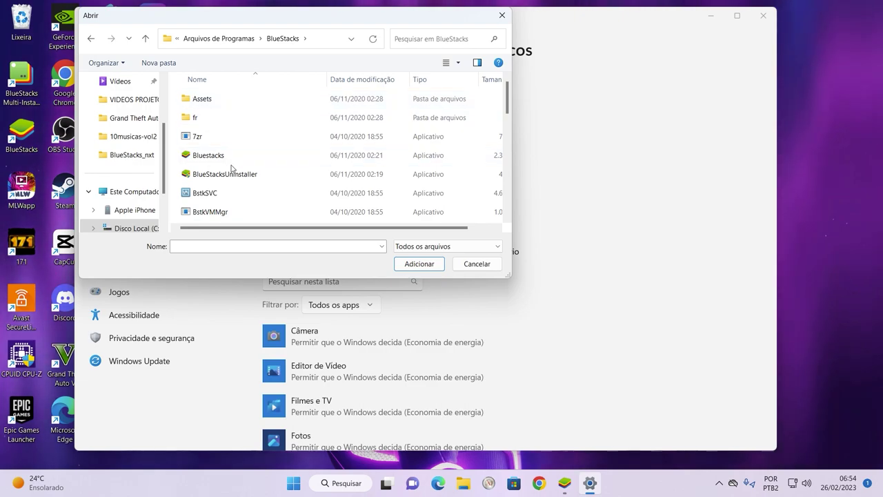
{"action": "left_click", "coordinate": [209, 157]}
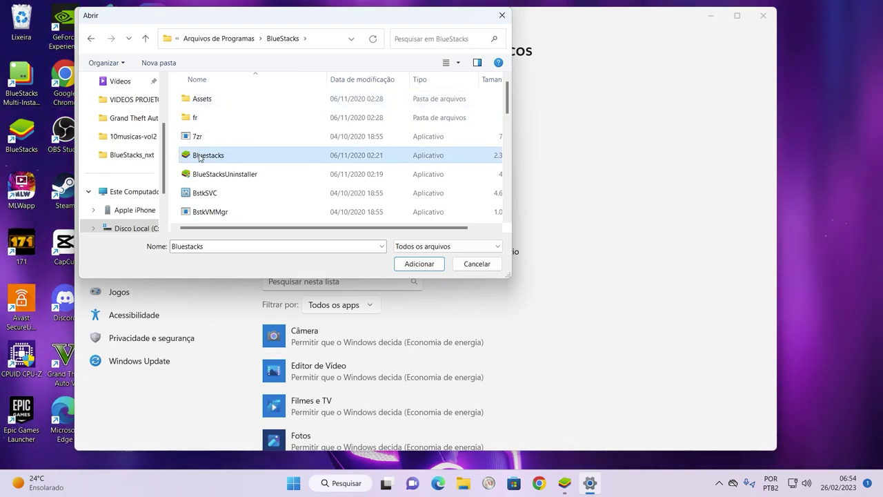
Add BlueStacks 4 to the graphics list and set it to Alto desempenho
{"action": "left_click", "coordinate": [416, 264]}
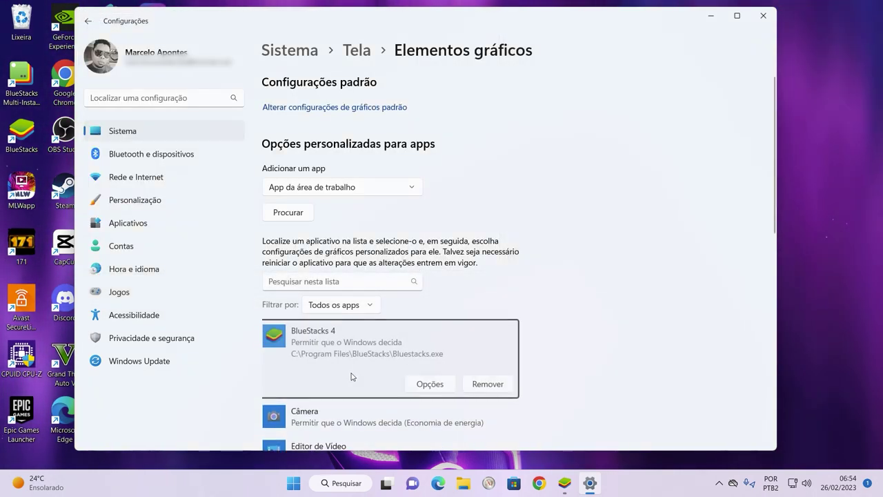
{"action": "left_click", "coordinate": [426, 385]}
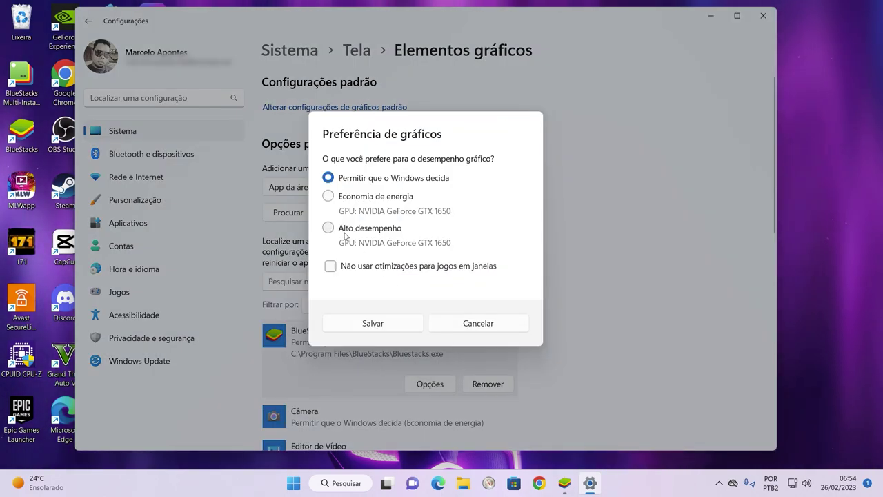
{"action": "left_click", "coordinate": [396, 323]}
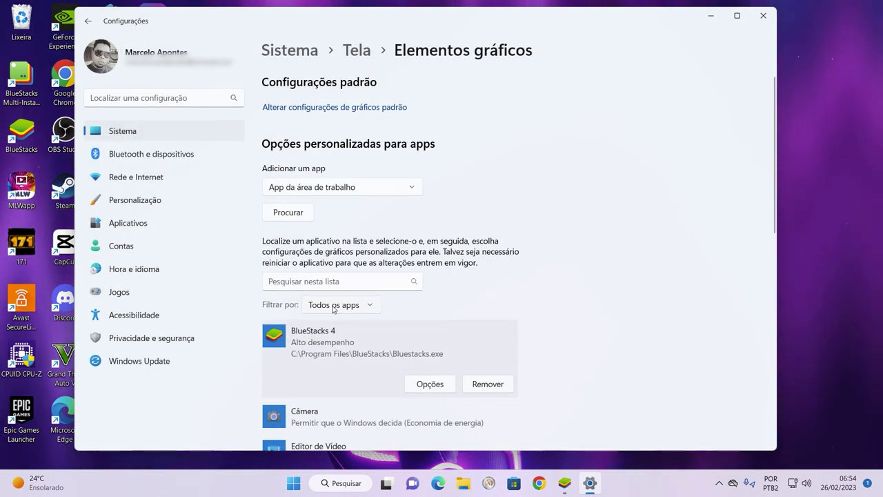
{"action": "left_click", "coordinate": [304, 216]}
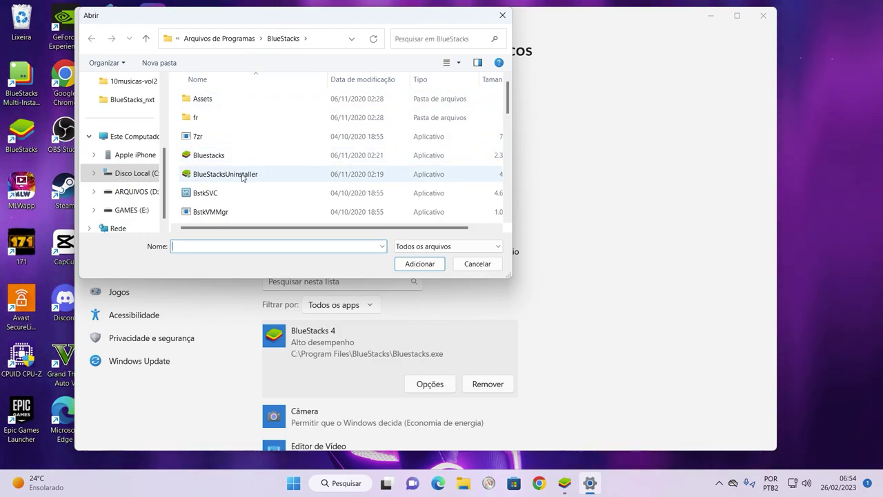
Add HD-Agent and save BlueStacks Agent at Alto desempenho
{"action": "scroll", "coordinate": [262, 176], "scroll_direction": "down", "scroll_amount": 3}
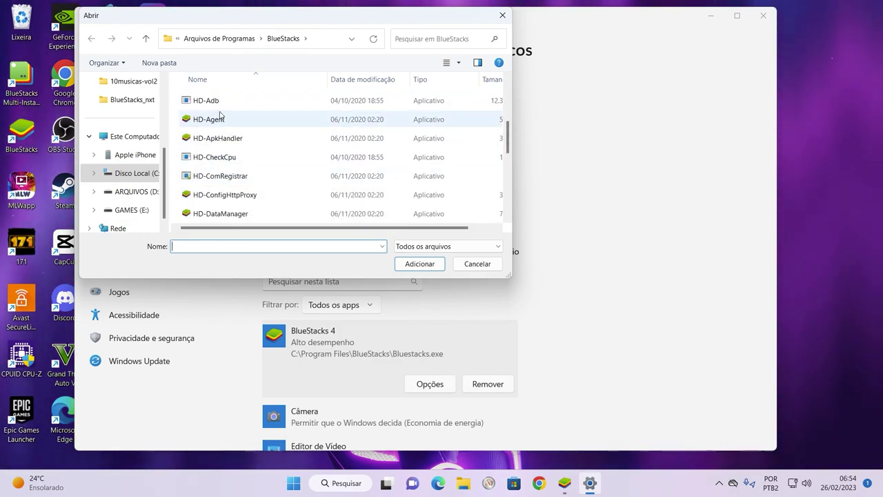
{"action": "left_click", "coordinate": [200, 120]}
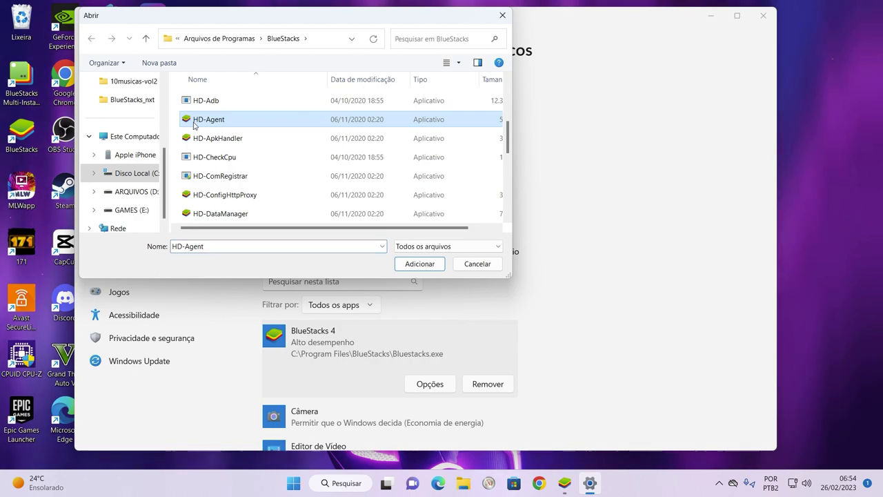
{"action": "left_click", "coordinate": [418, 264]}
{"action": "left_click", "coordinate": [424, 419]}
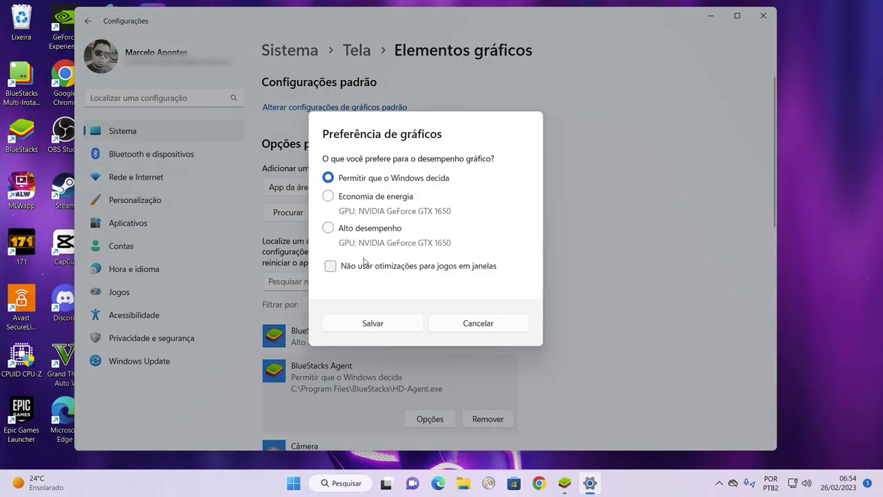
{"action": "left_click", "coordinate": [370, 228]}
{"action": "left_click", "coordinate": [385, 324]}
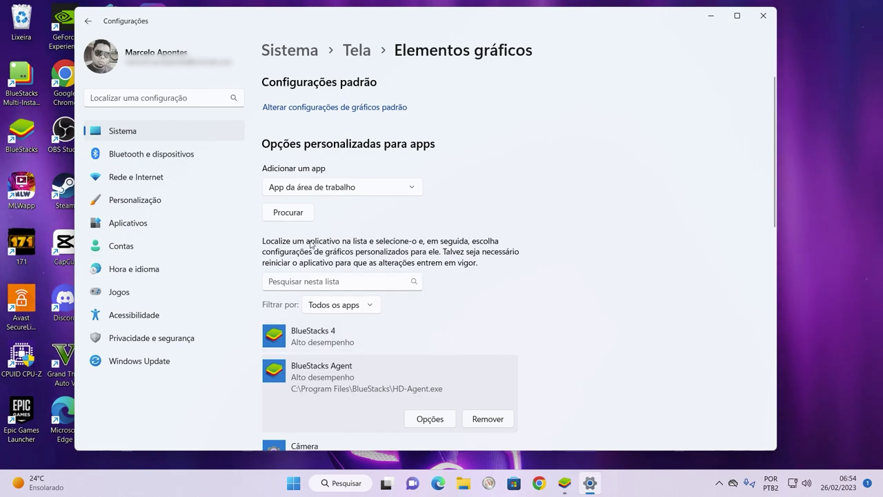
Add HD-RunApp and set BlueStacks App Runner to Alto desempenho
{"action": "left_click", "coordinate": [290, 212]}
{"action": "scroll", "coordinate": [290, 166], "scroll_direction": "down", "scroll_amount": 5}
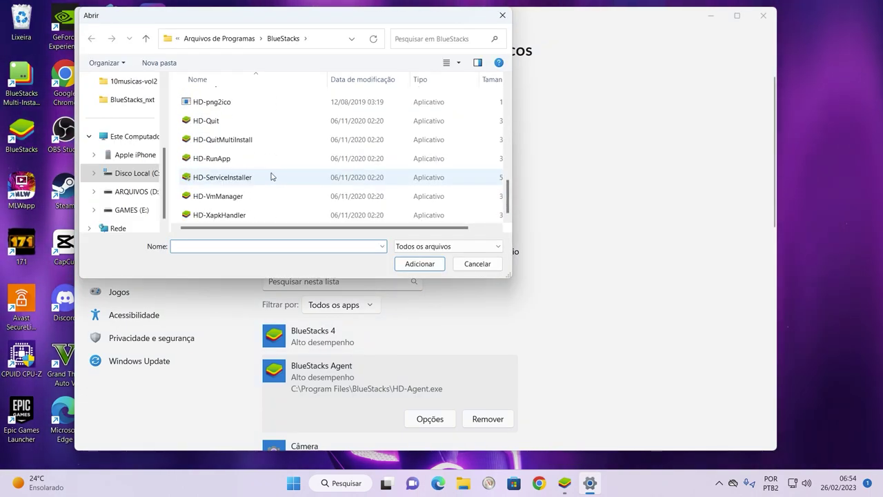
{"action": "left_click", "coordinate": [225, 163]}
{"action": "left_click", "coordinate": [418, 263]}
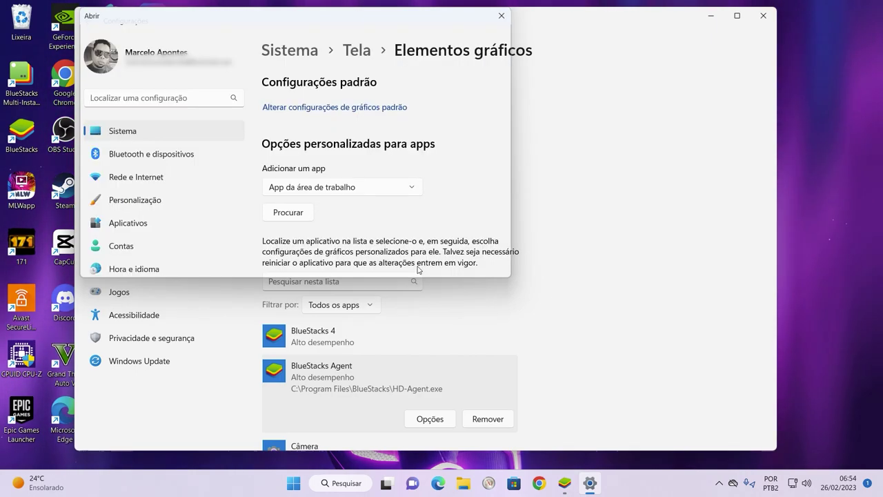
{"action": "left_click", "coordinate": [439, 338]}
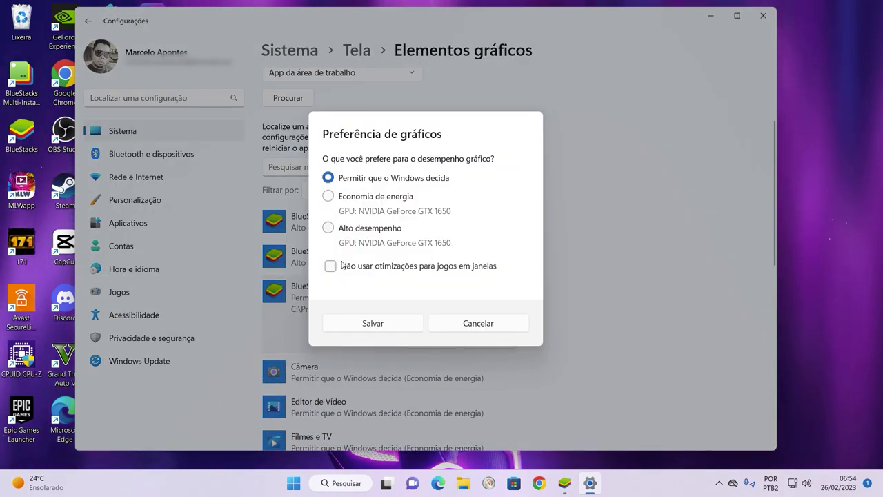
{"action": "left_click", "coordinate": [387, 326]}
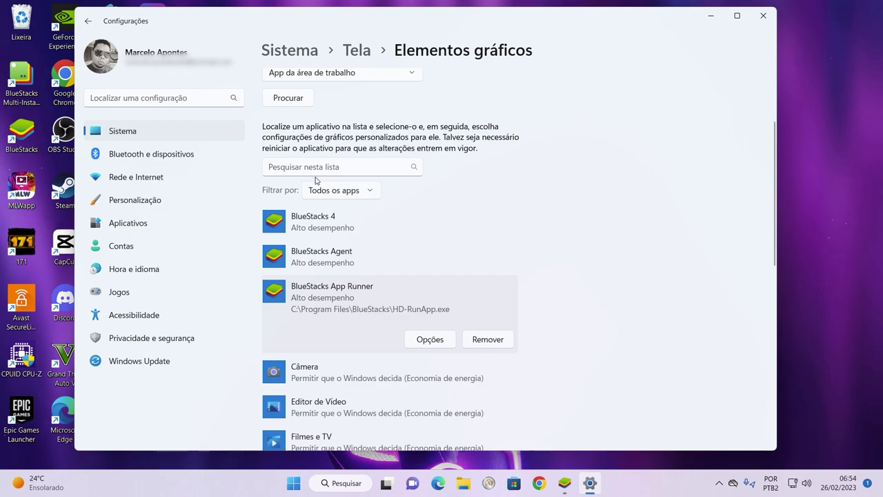
Add HD-Player, set BlueStacks Android Host to Alto desempenho, and close Settings
{"action": "left_click", "coordinate": [290, 102]}
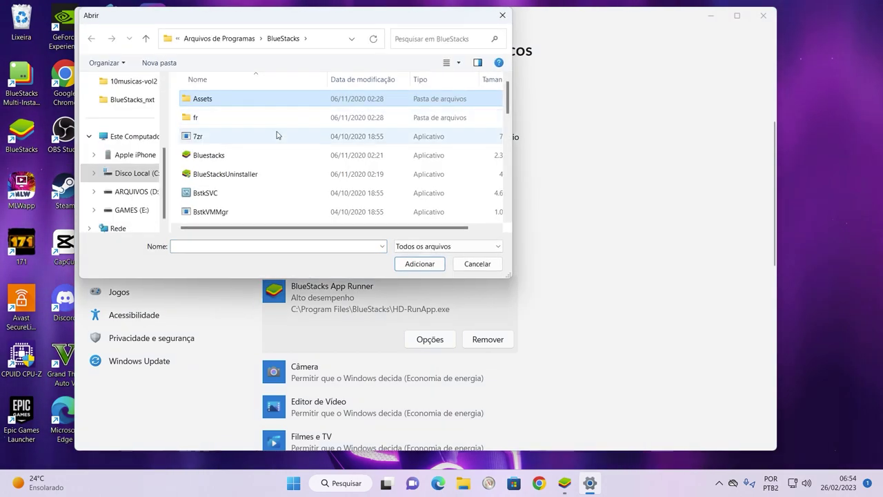
{"action": "scroll", "coordinate": [268, 191], "scroll_direction": "down", "scroll_amount": 10}
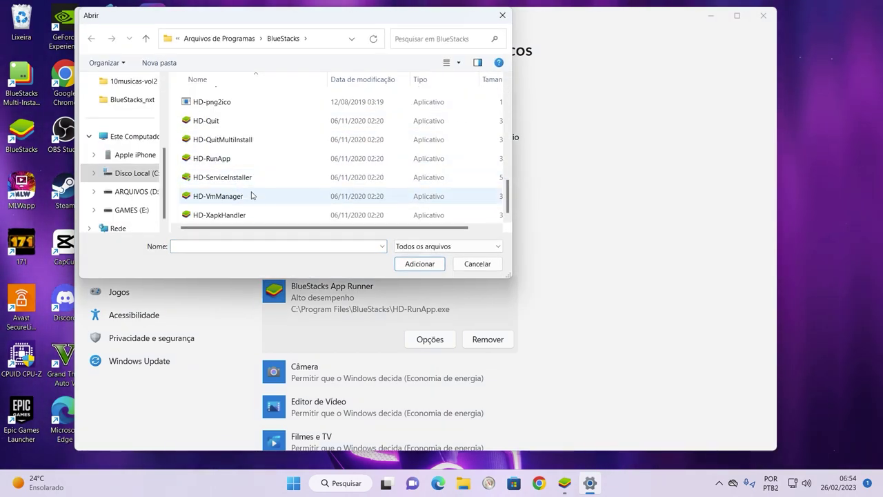
{"action": "scroll", "coordinate": [269, 205], "scroll_direction": "up", "scroll_amount": 1}
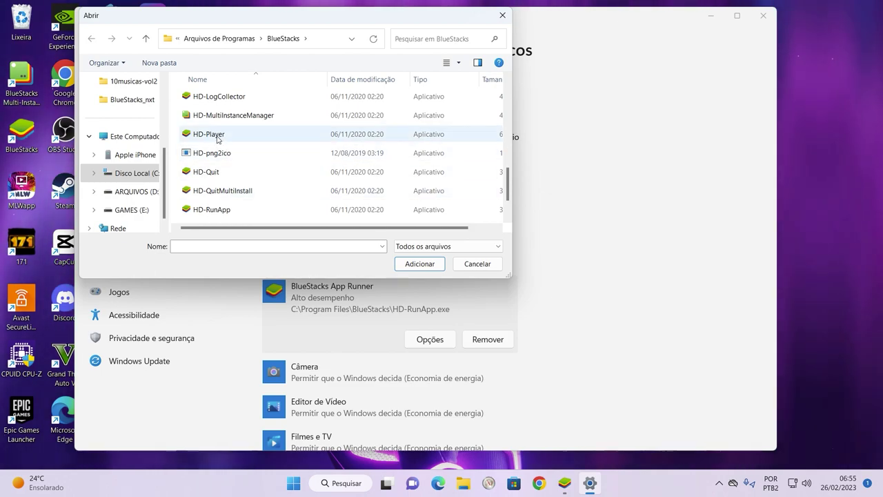
{"action": "left_click", "coordinate": [209, 138]}
{"action": "left_click", "coordinate": [414, 265]}
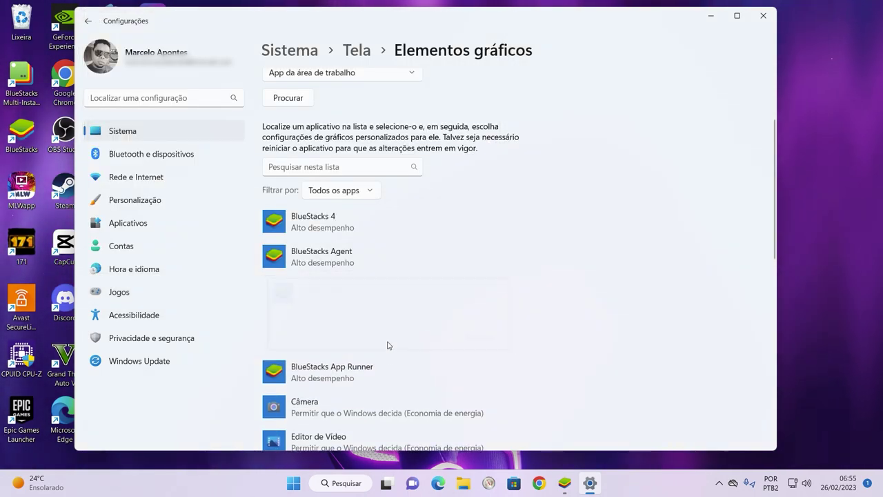
{"action": "left_click", "coordinate": [430, 339]}
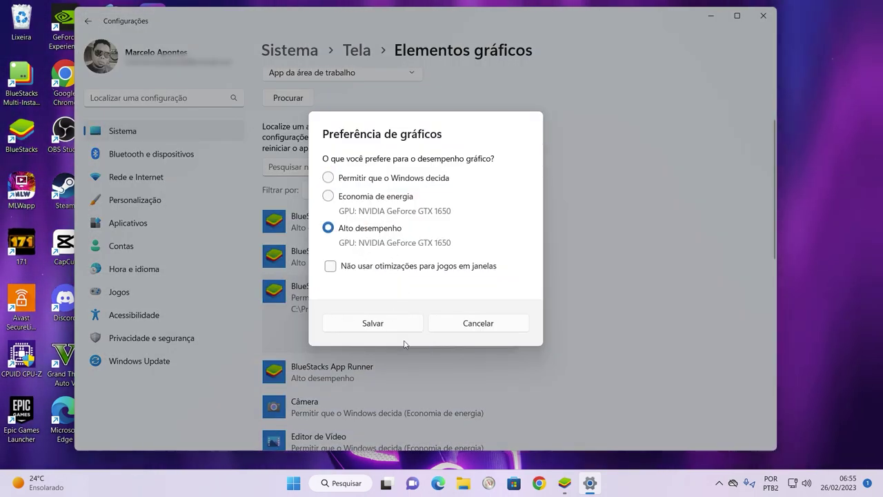
{"action": "left_click", "coordinate": [406, 329]}
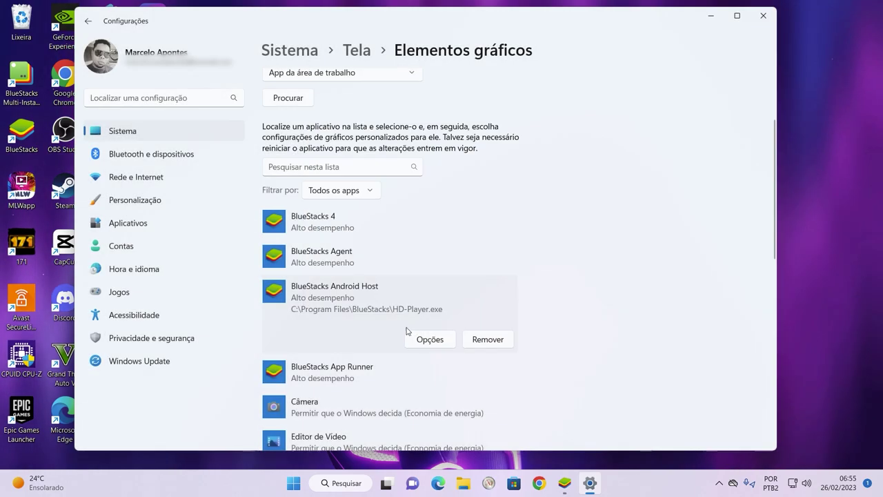
{"action": "left_click", "coordinate": [770, 18]}
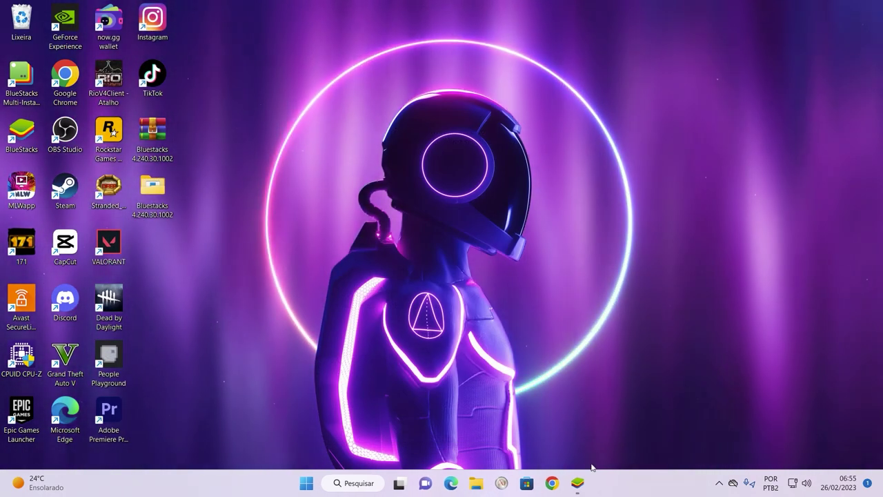
Launch BlueStacks, open the Google Play Store from Meus jogos and accept the Google services terms
{"action": "left_click", "coordinate": [578, 483]}
{"action": "left_click", "coordinate": [166, 76]}
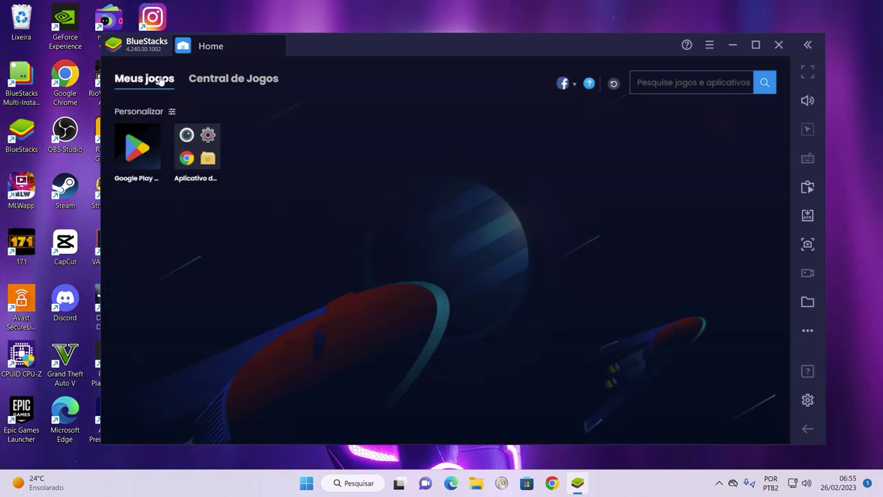
{"action": "left_click", "coordinate": [170, 188]}
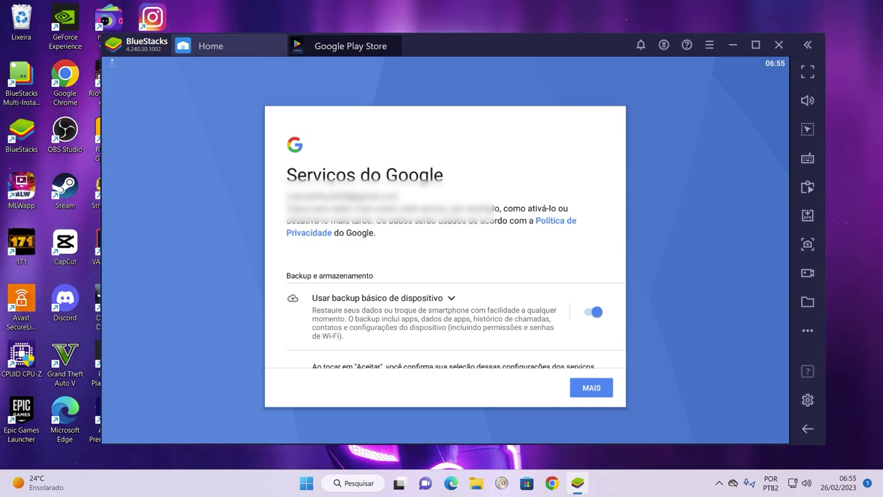
{"action": "left_click", "coordinate": [593, 396]}
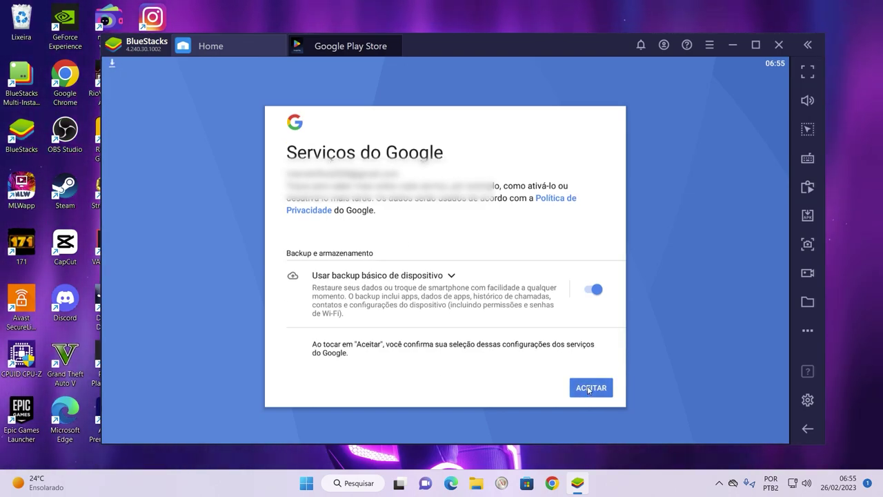
{"action": "left_click", "coordinate": [590, 389]}
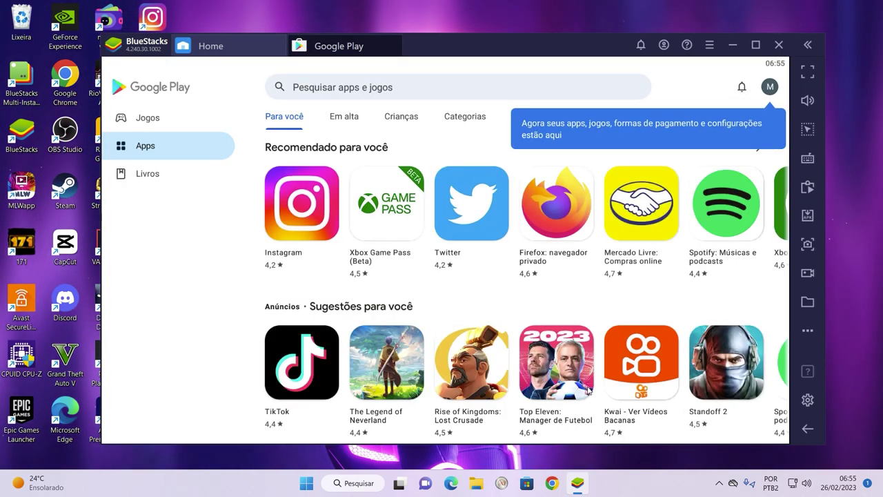
Search Google Play for 'free fire', install Free Fire and launch it
{"action": "left_click", "coordinate": [345, 86]}
{"action": "type", "text": "free fire"}
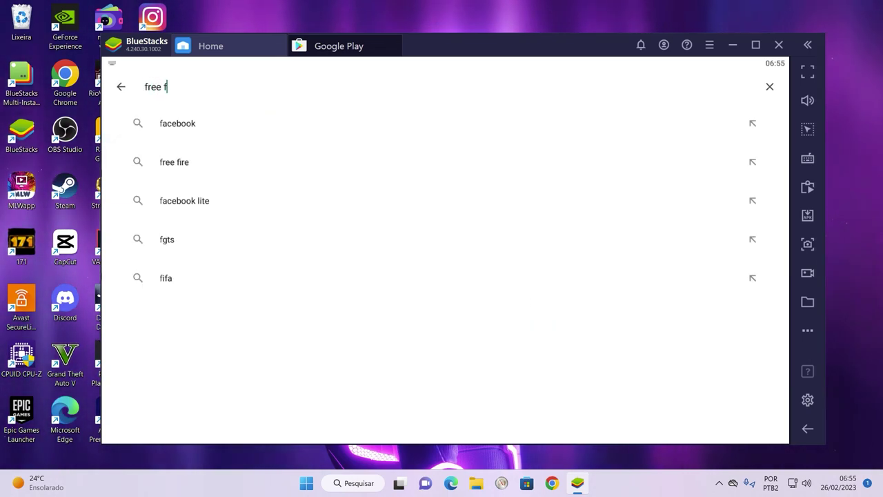
{"action": "key", "text": "Return"}
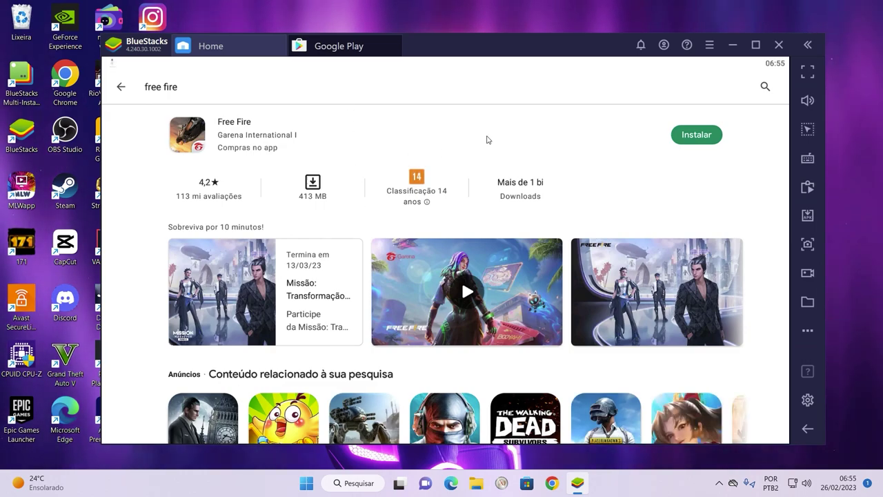
{"action": "left_click", "coordinate": [697, 134]}
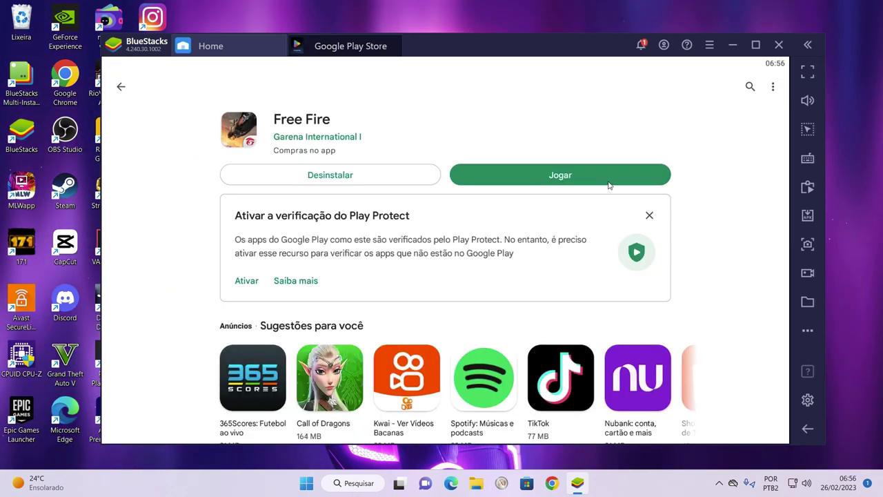
{"action": "left_click", "coordinate": [609, 181]}
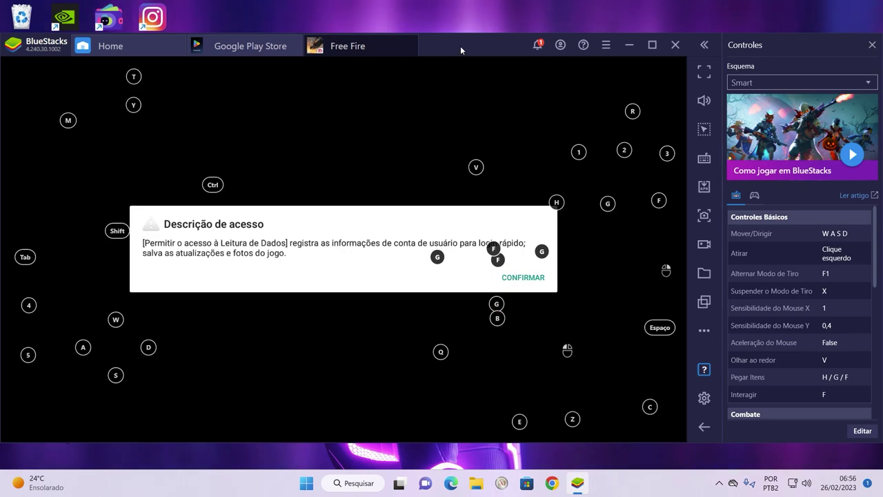
Switch Free Fire's control scheme to Standard in the Controles panel
{"action": "left_click_drag", "start_coordinate": [461, 45], "coordinate": [419, 32]}
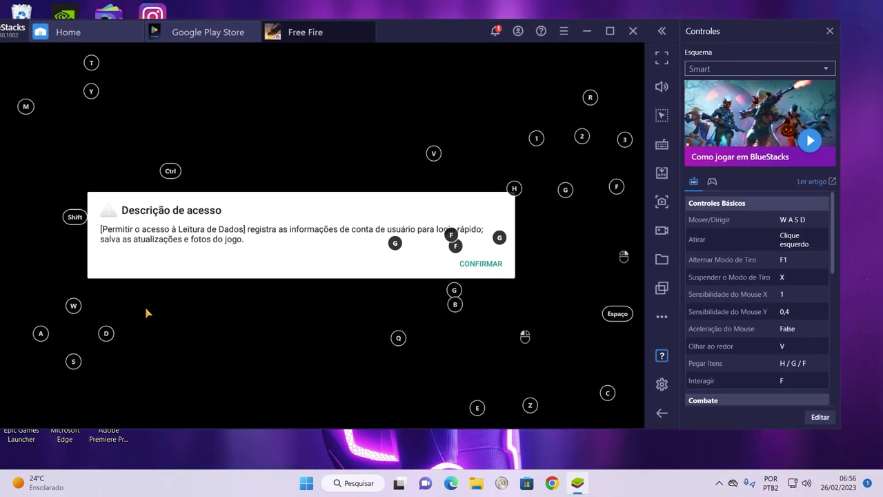
{"action": "left_click", "coordinate": [752, 71]}
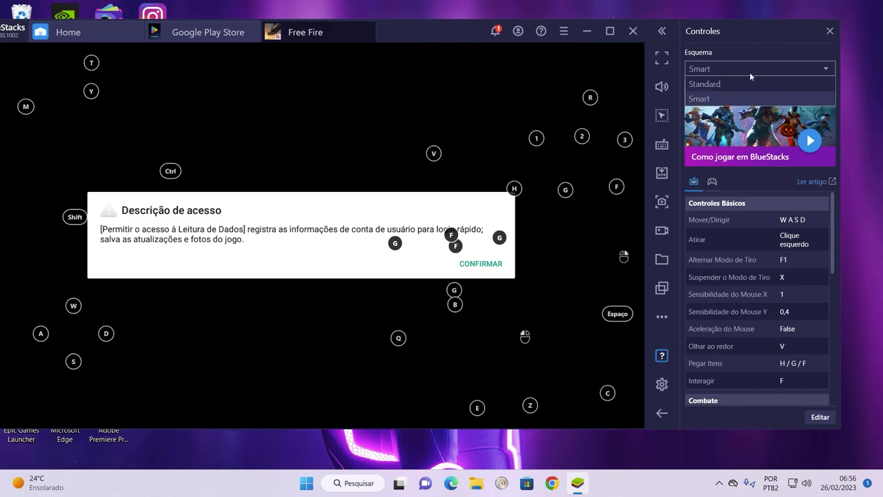
{"action": "left_click", "coordinate": [719, 86]}
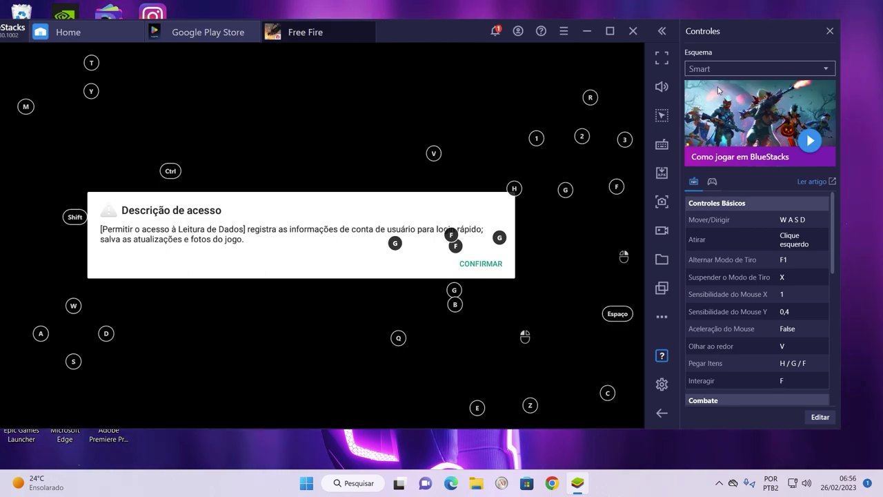
{"action": "left_click", "coordinate": [831, 32]}
{"action": "left_click_drag", "start_coordinate": [455, 34], "coordinate": [576, 31]}
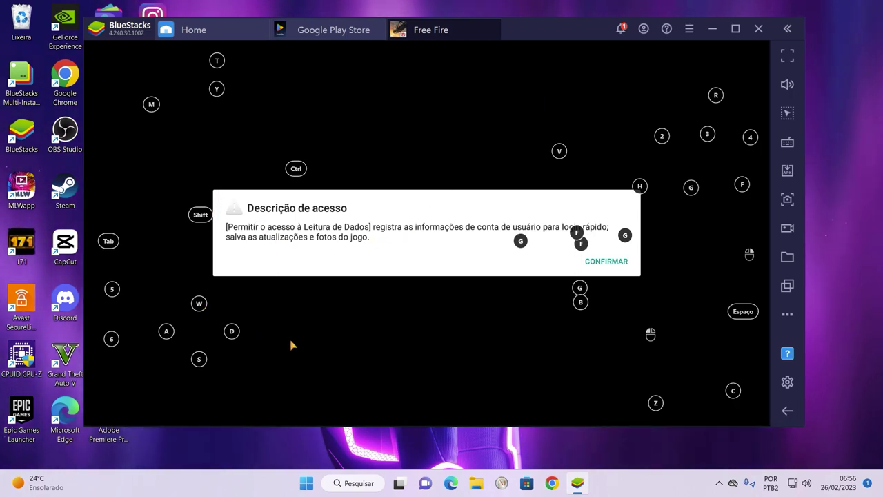
Grant Free Fire its data and media access permissions, then turn the emulator volume down
{"action": "left_click", "coordinate": [607, 261]}
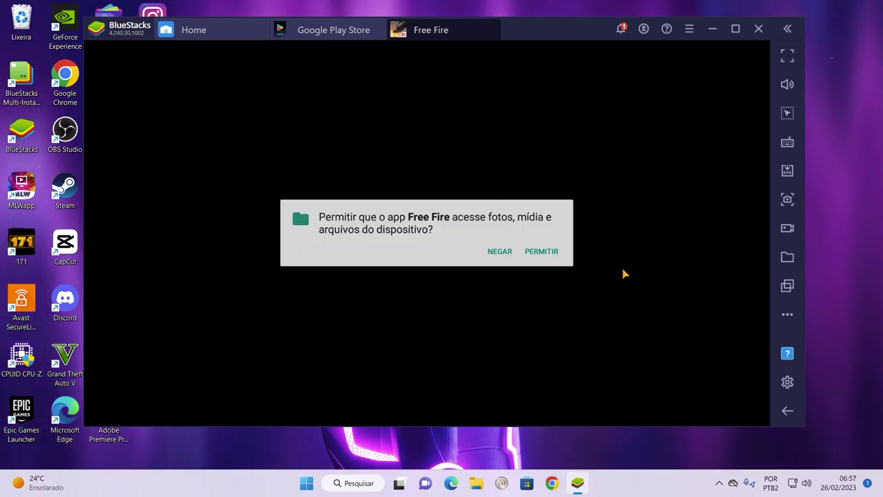
{"action": "left_click", "coordinate": [559, 252]}
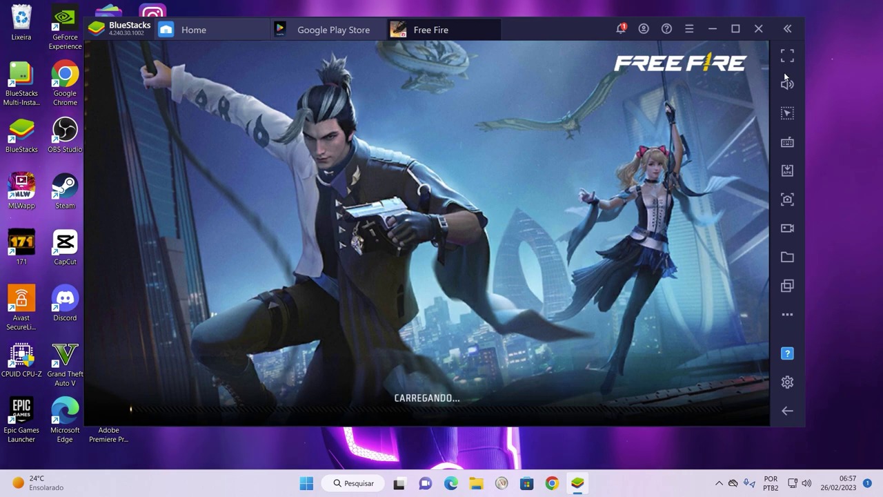
{"action": "left_click", "coordinate": [788, 85]}
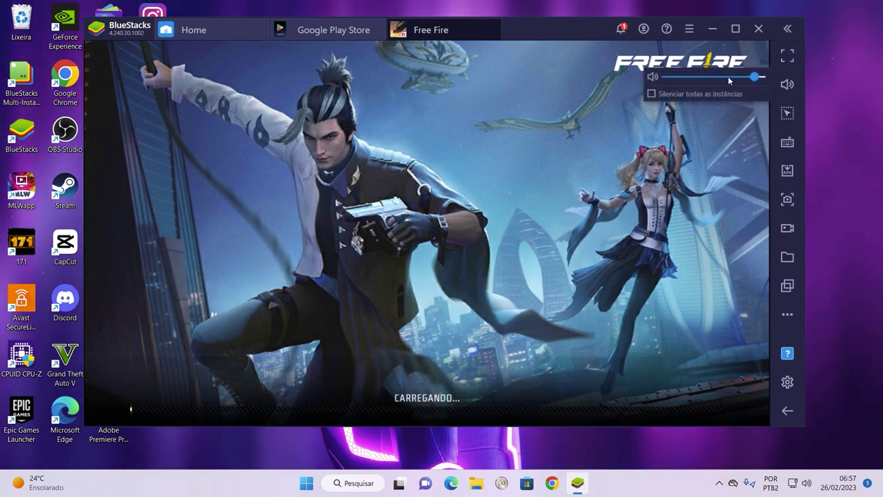
{"action": "left_click", "coordinate": [704, 77]}
{"action": "left_click", "coordinate": [692, 78]}
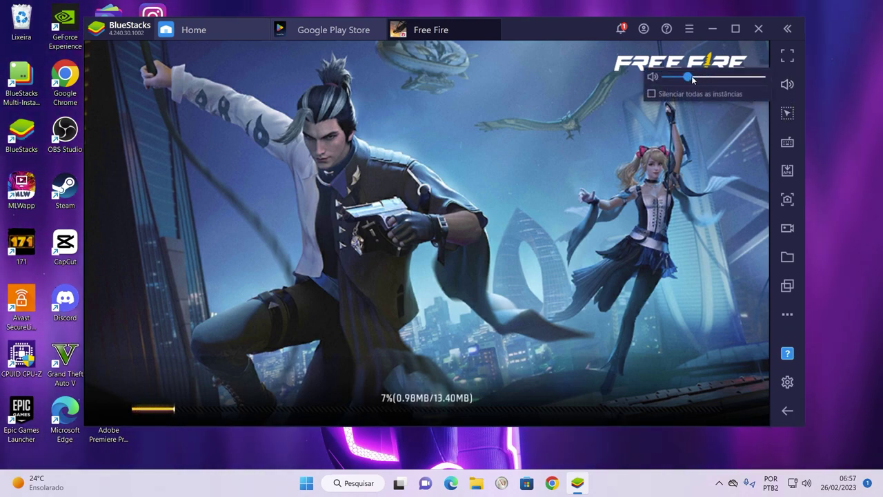
{"action": "left_click_drag", "start_coordinate": [707, 78], "coordinate": [702, 79]}
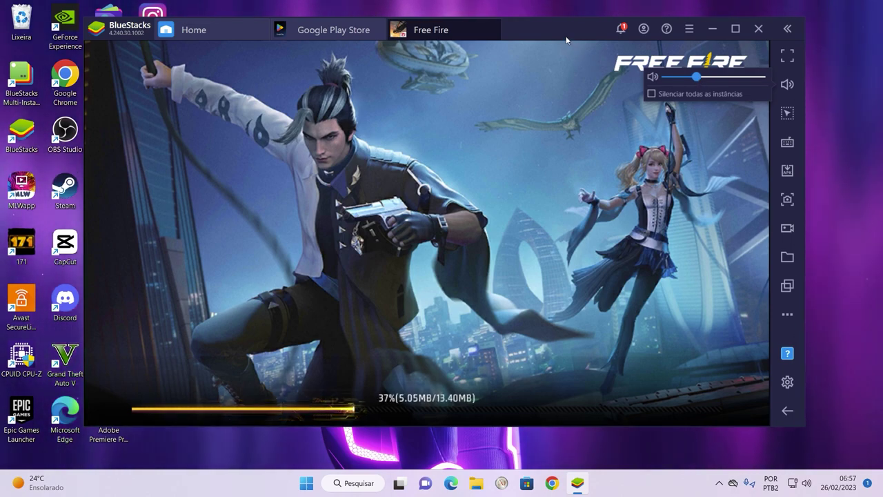
Open BlueStacks Configurações, review the Engine page, and go to the Avançado page
{"action": "left_click", "coordinate": [697, 36]}
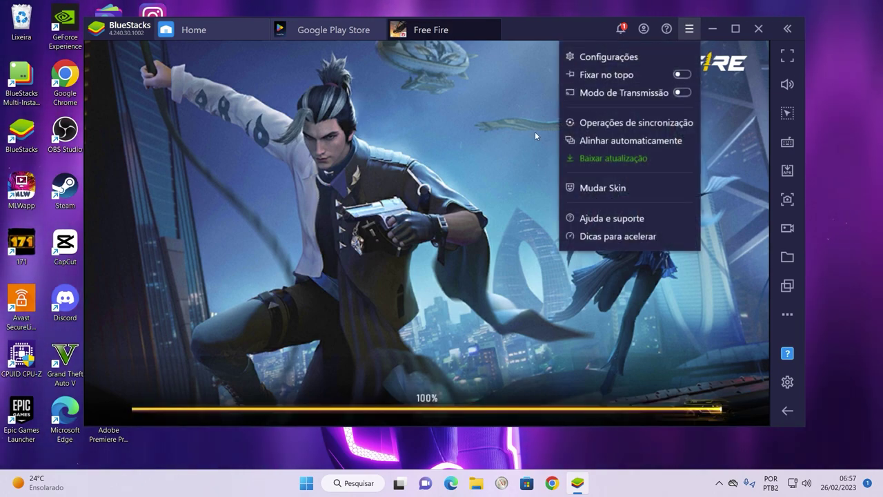
{"action": "left_click", "coordinate": [601, 57]}
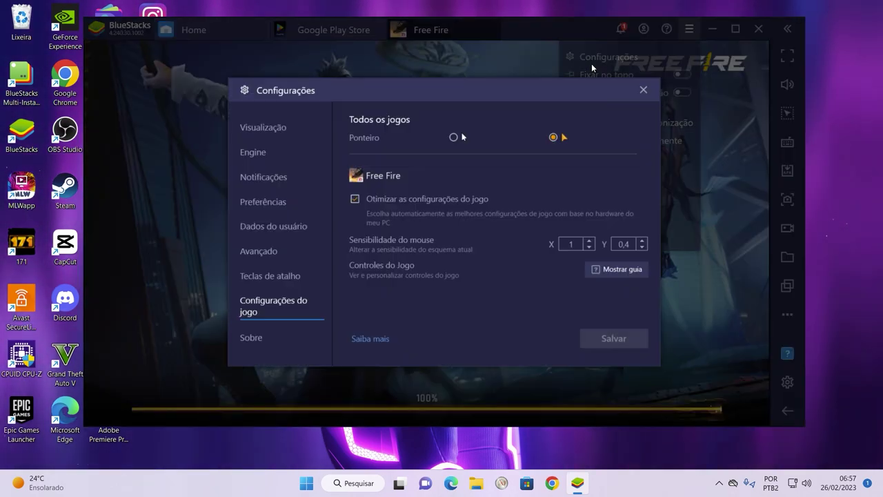
{"action": "left_click", "coordinate": [258, 153]}
{"action": "scroll", "coordinate": [481, 214], "scroll_direction": "down", "scroll_amount": 5}
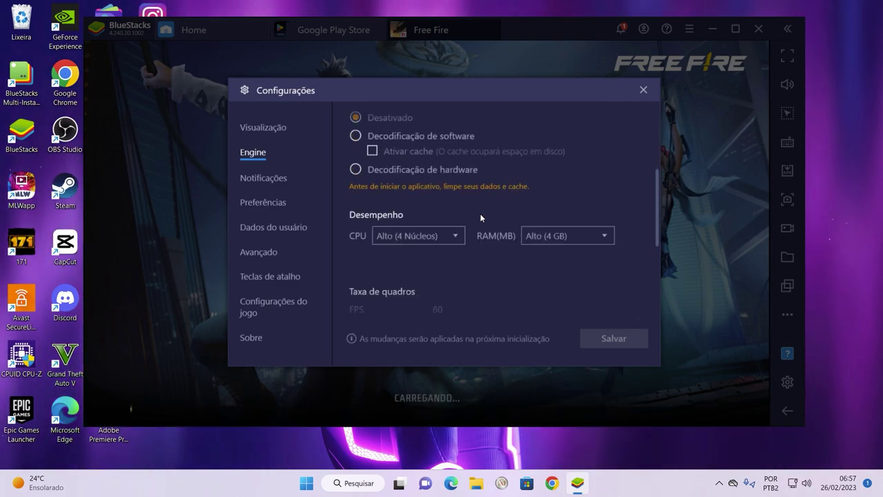
{"action": "scroll", "coordinate": [481, 218], "scroll_direction": "down", "scroll_amount": 3}
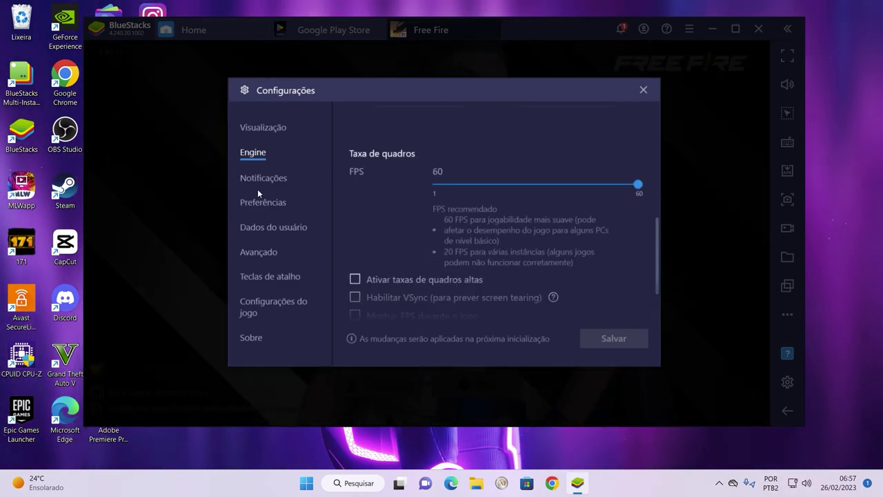
{"action": "left_click", "coordinate": [276, 258]}
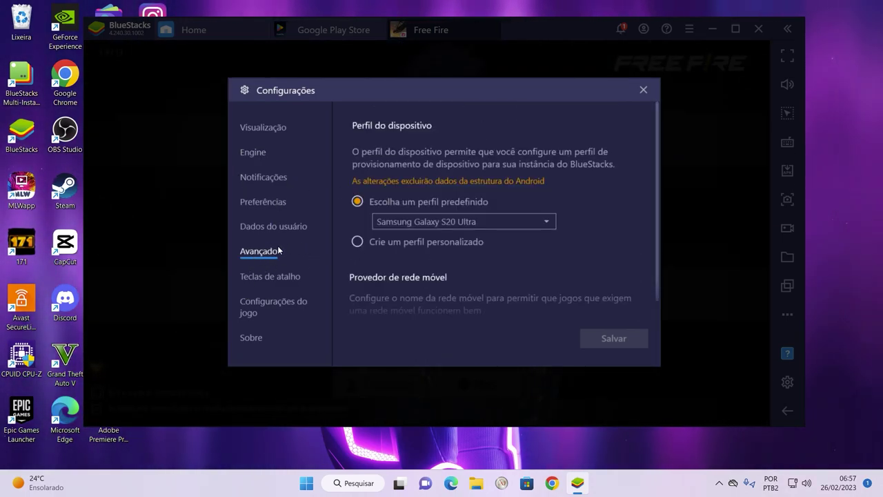
Choose OnePlus 3T as the predefined device profile and save it
{"action": "left_click", "coordinate": [447, 221]}
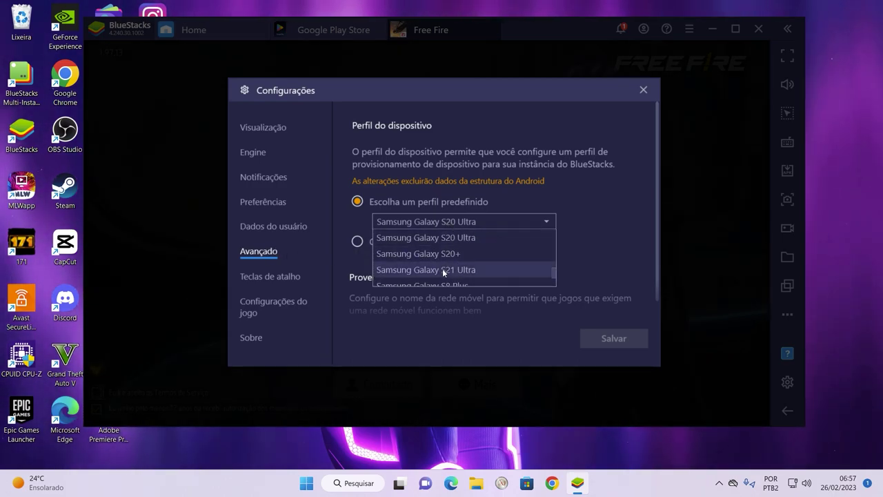
{"action": "scroll", "coordinate": [443, 268], "scroll_direction": "up", "scroll_amount": 5}
{"action": "scroll", "coordinate": [443, 268], "scroll_direction": "down", "scroll_amount": 2}
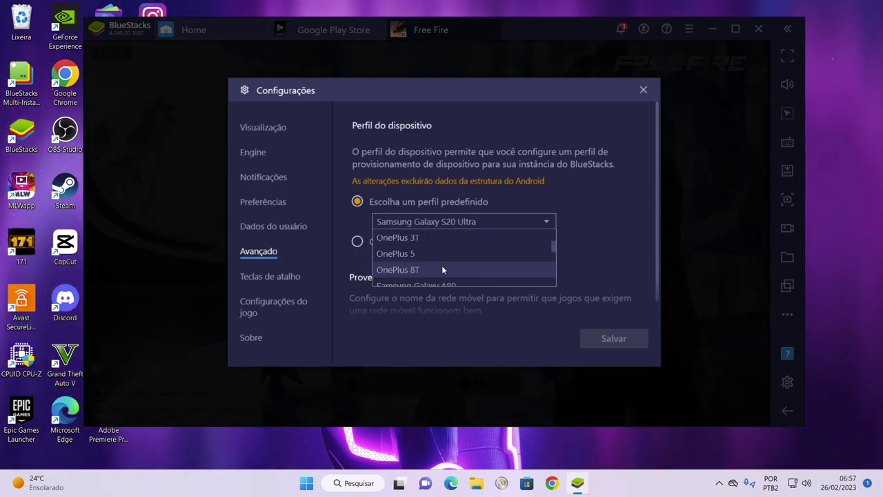
{"action": "scroll", "coordinate": [442, 268], "scroll_direction": "up", "scroll_amount": 2}
{"action": "scroll", "coordinate": [442, 268], "scroll_direction": "down", "scroll_amount": 1}
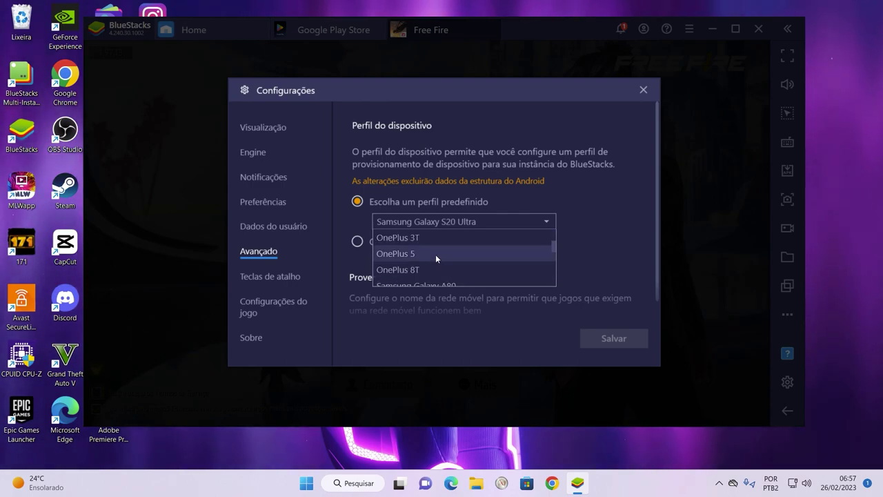
{"action": "left_click", "coordinate": [446, 239]}
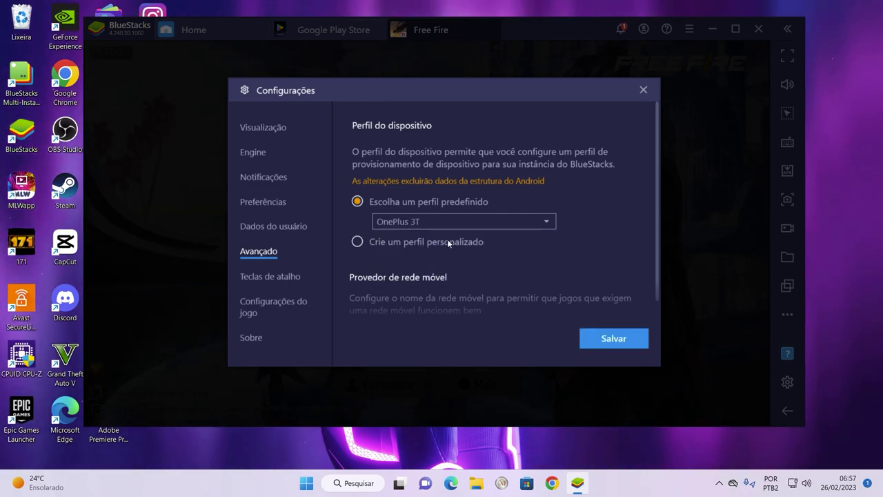
{"action": "left_click", "coordinate": [619, 342]}
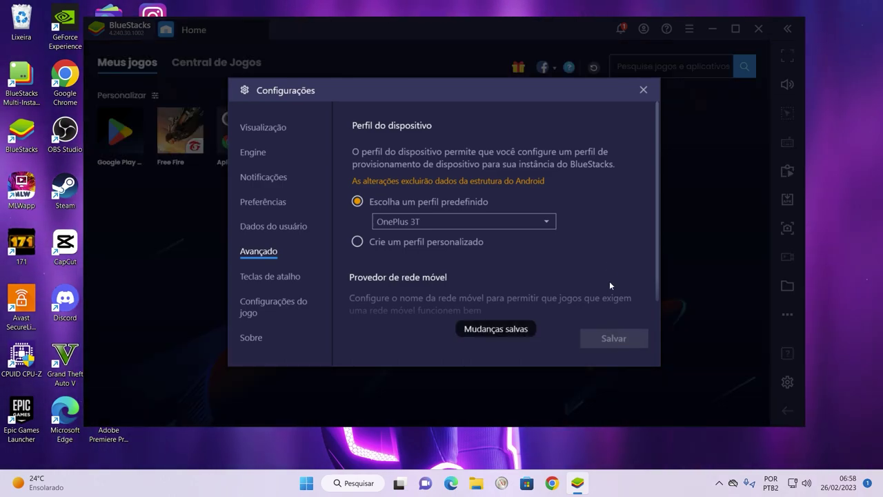
Close the settings, relaunch Free Fire and dismiss the interface and fullscreen tips
{"action": "left_click", "coordinate": [644, 90]}
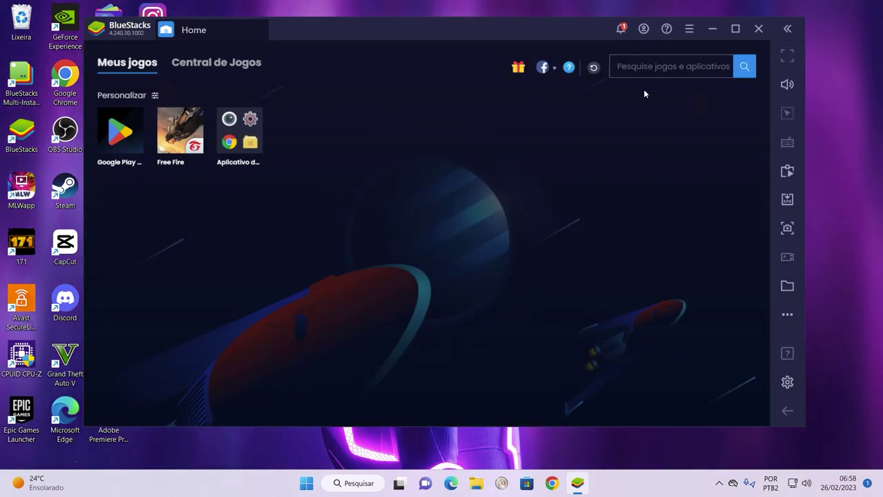
{"action": "left_click", "coordinate": [192, 149]}
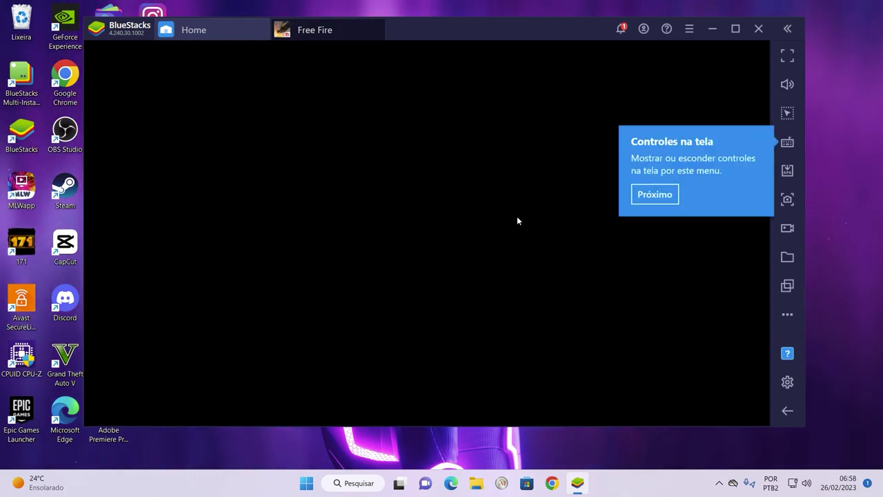
{"action": "left_click", "coordinate": [668, 200]}
{"action": "left_click", "coordinate": [651, 116]}
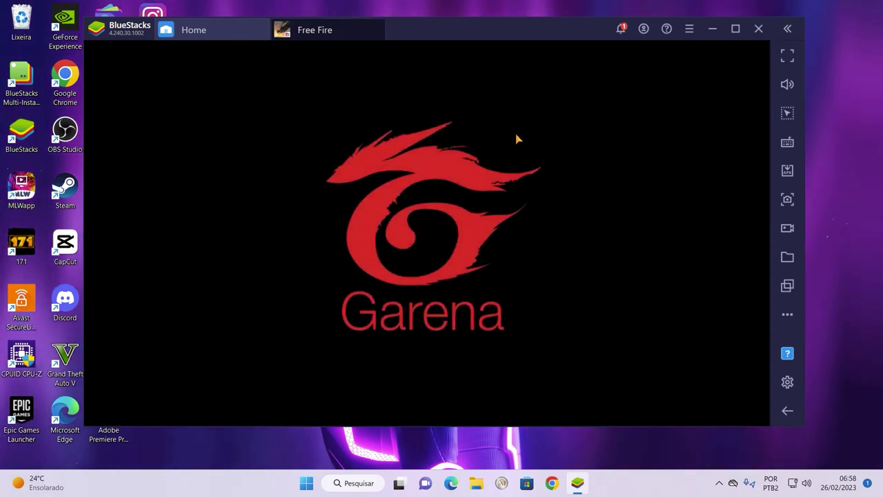
Raise the BlueStacks Engine FPS limit to 240 and close the settings
{"action": "left_click", "coordinate": [689, 29]}
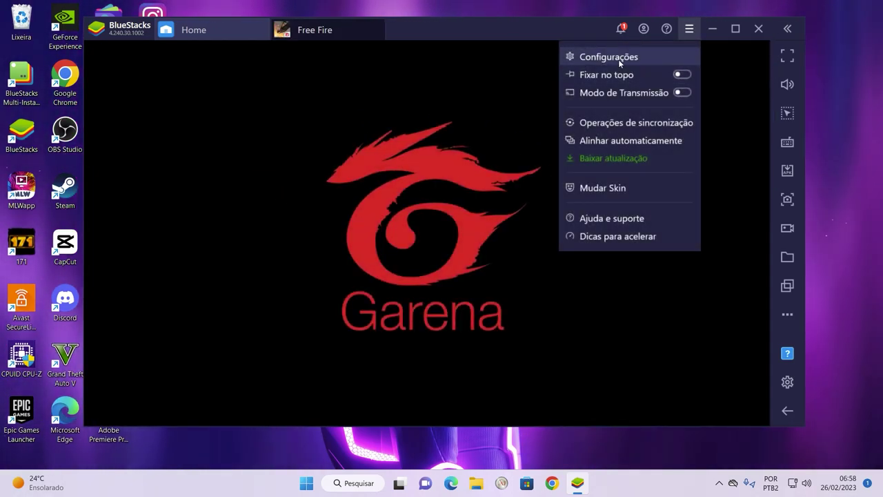
{"action": "left_click", "coordinate": [619, 57]}
{"action": "left_click", "coordinate": [263, 130]}
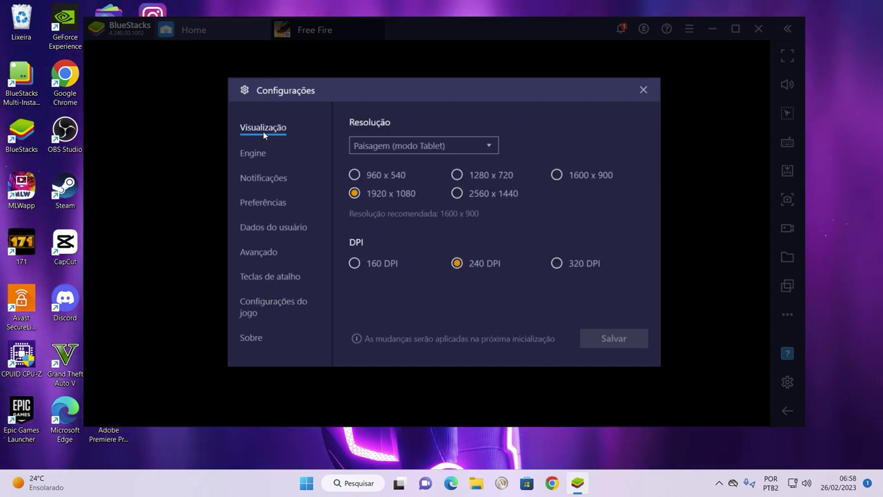
{"action": "left_click", "coordinate": [263, 154]}
{"action": "scroll", "coordinate": [491, 225], "scroll_direction": "down", "scroll_amount": 6}
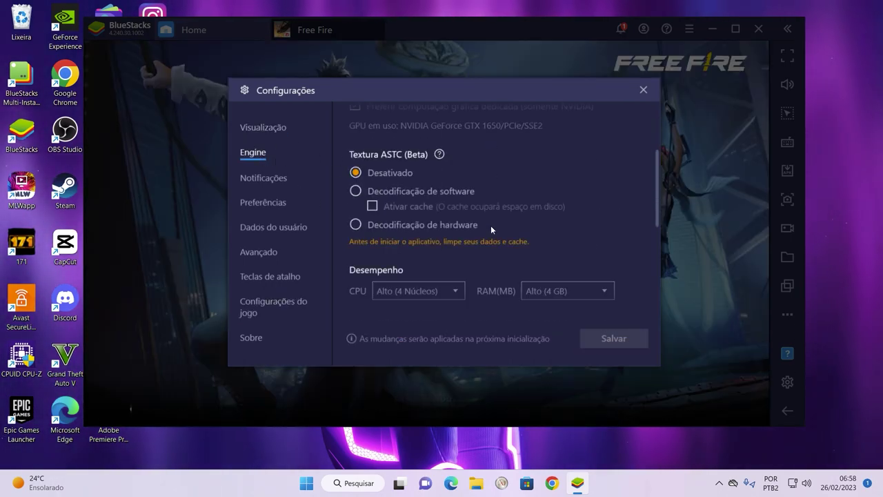
{"action": "scroll", "coordinate": [489, 240], "scroll_direction": "down", "scroll_amount": 3}
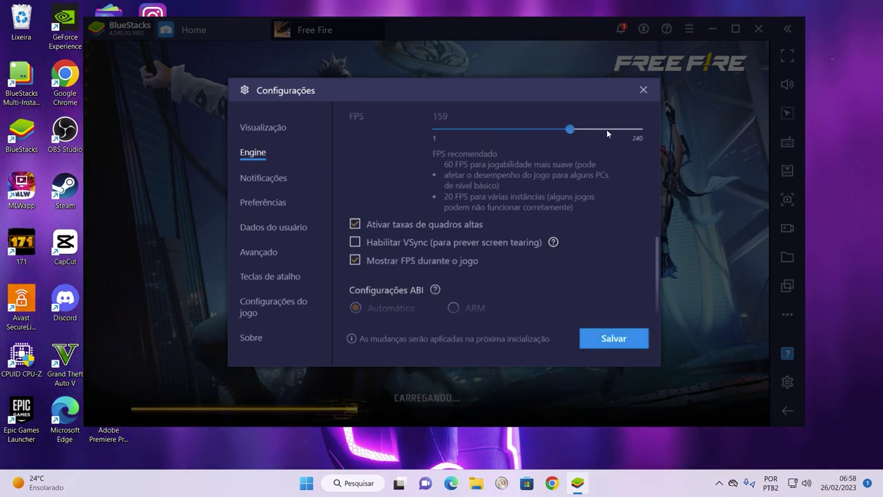
{"action": "left_click_drag", "start_coordinate": [607, 129], "coordinate": [671, 127]}
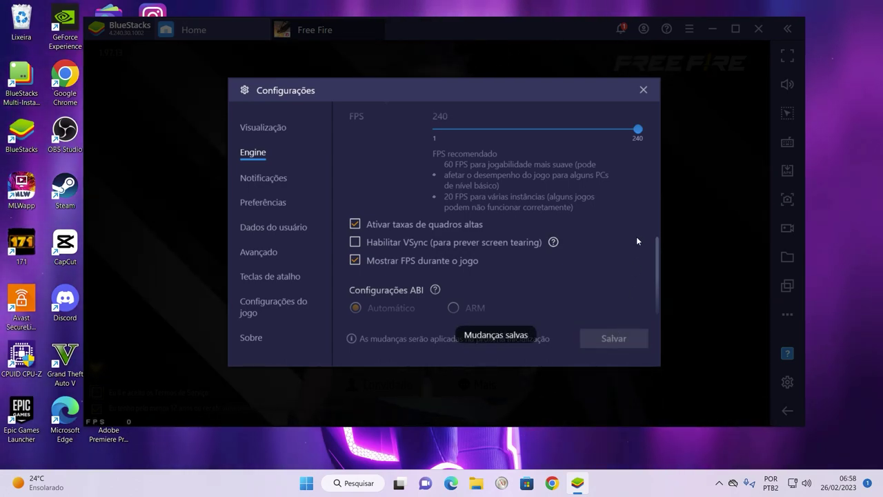
{"action": "left_click", "coordinate": [643, 90]}
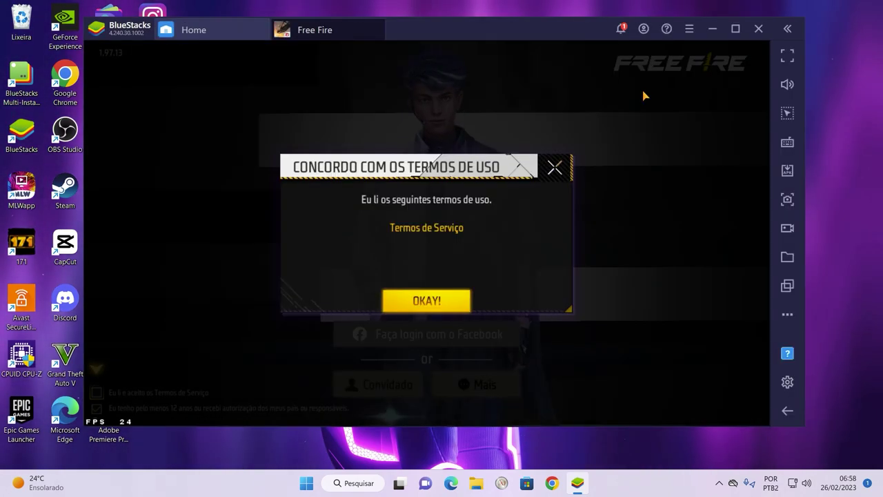
Accept Free Fire's terms, sign in with Google, and dismiss the first-match reward popup
{"action": "left_click", "coordinate": [436, 304]}
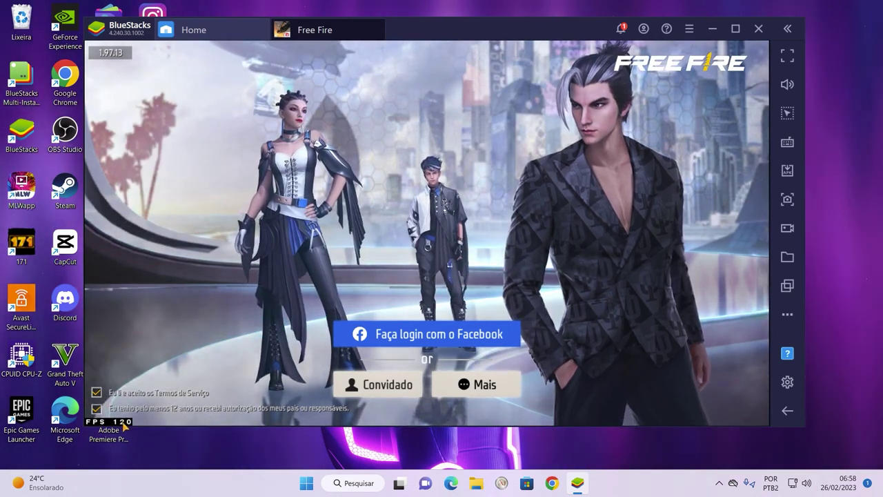
{"action": "left_click", "coordinate": [461, 385]}
{"action": "left_click", "coordinate": [388, 284]}
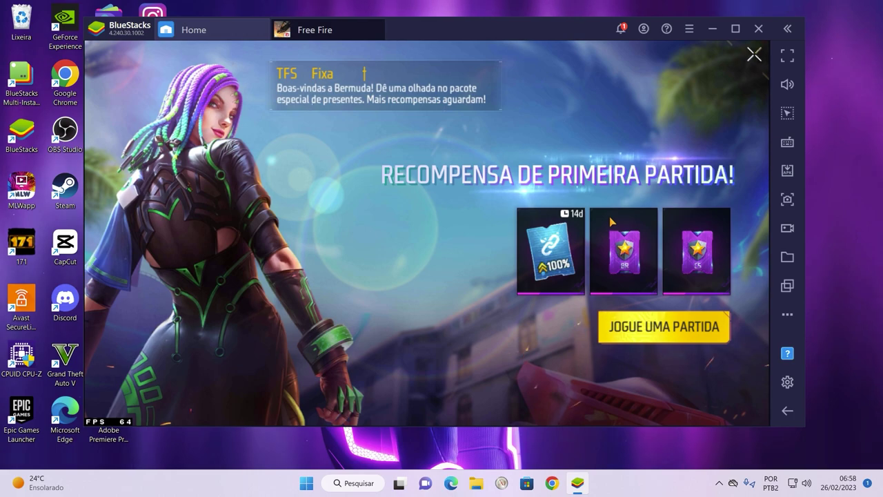
{"action": "left_click", "coordinate": [667, 343]}
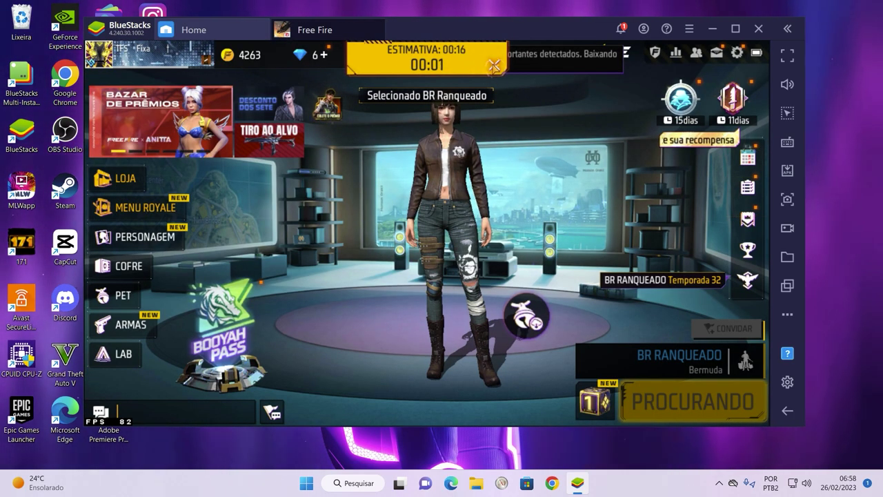
Open Free Fire's settings, browse the sensitivity and controls tabs, and dismiss the reload tip
{"action": "left_click", "coordinate": [737, 52]}
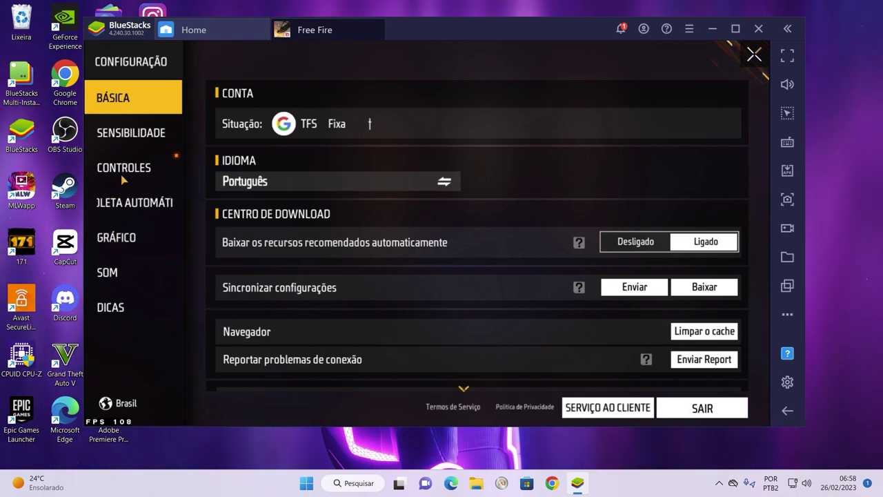
{"action": "left_click", "coordinate": [122, 137]}
{"action": "left_click", "coordinate": [119, 103]}
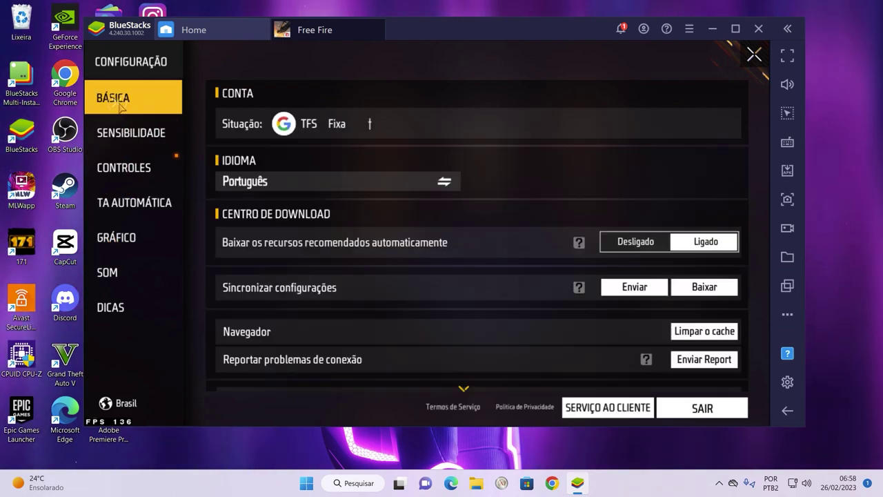
{"action": "left_click", "coordinate": [124, 168]}
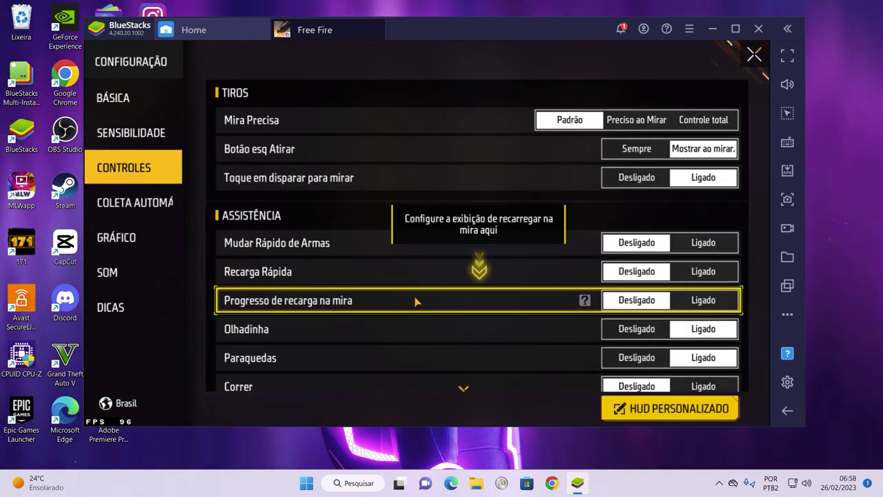
{"action": "left_click", "coordinate": [481, 313]}
Set graphics quality to Ultra and Alto FPS to ALTO, then return to the lobby
{"action": "left_click", "coordinate": [148, 228]}
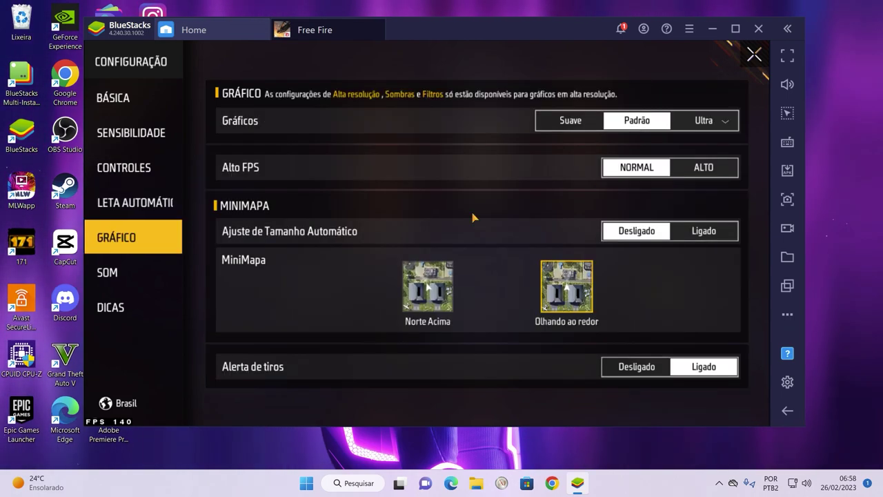
{"action": "left_click", "coordinate": [693, 120]}
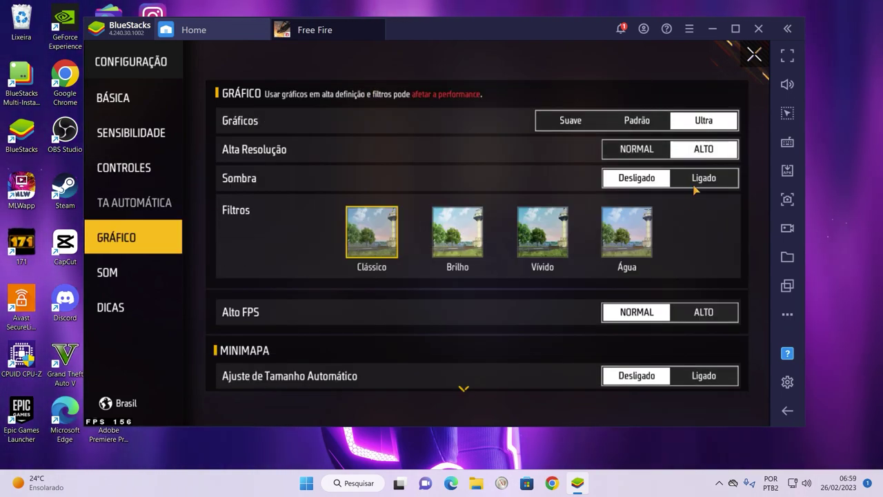
{"action": "left_click", "coordinate": [700, 311]}
{"action": "left_click", "coordinate": [697, 289]}
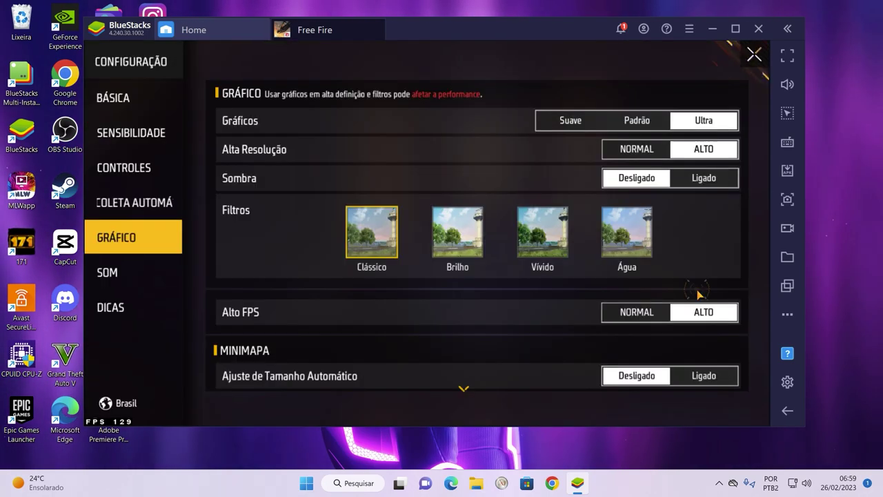
{"action": "left_click", "coordinate": [754, 54]}
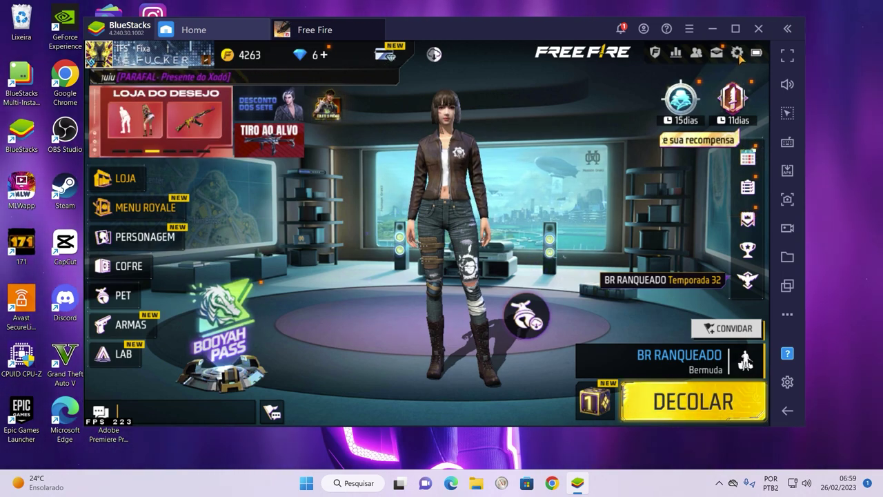
Uncheck Ativar taxas de quadros altas in the Engine settings, capping FPS at 60, and save
{"action": "left_click", "coordinate": [690, 29]}
{"action": "left_click", "coordinate": [642, 56]}
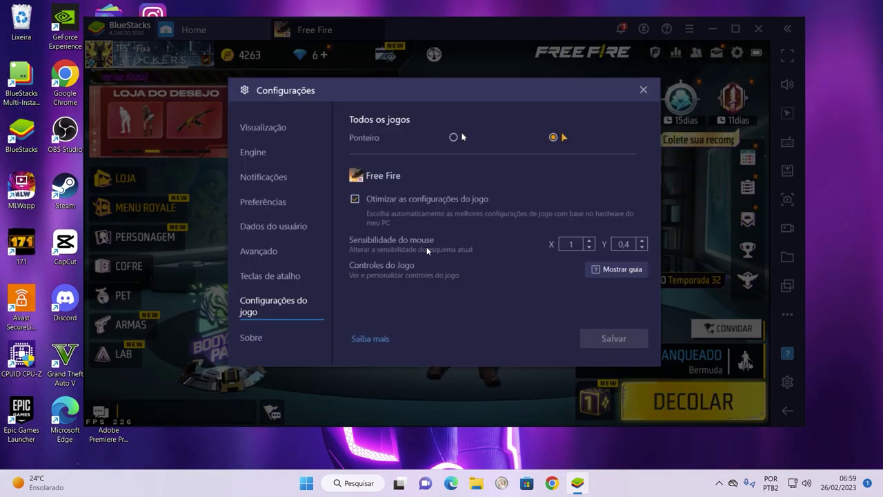
{"action": "left_click", "coordinate": [258, 160]}
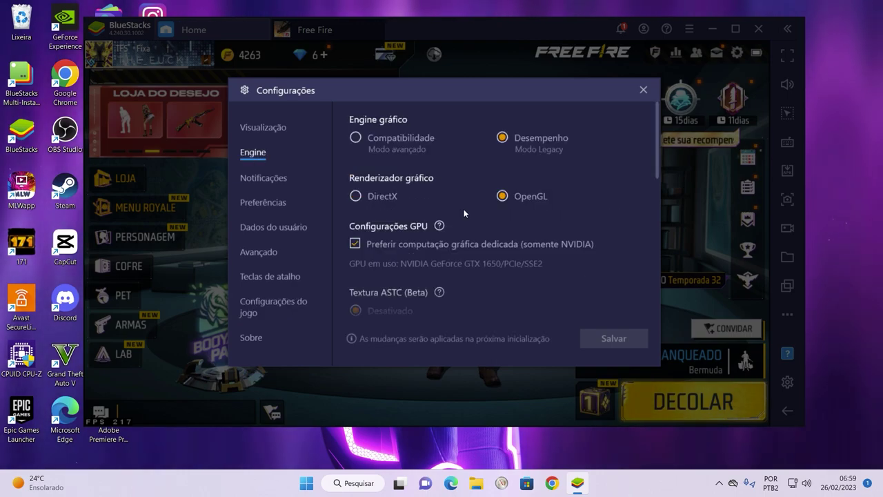
{"action": "scroll", "coordinate": [481, 253], "scroll_direction": "down", "scroll_amount": 10}
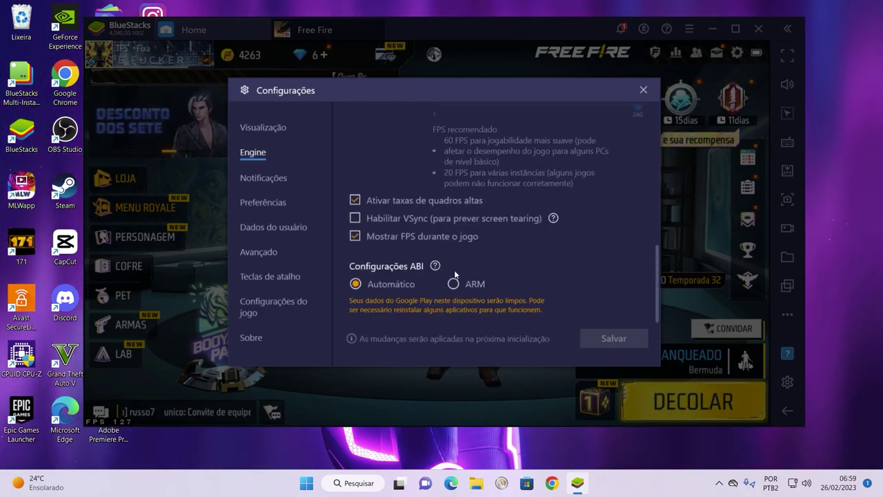
{"action": "scroll", "coordinate": [462, 262], "scroll_direction": "up", "scroll_amount": 4}
{"action": "scroll", "coordinate": [468, 229], "scroll_direction": "down", "scroll_amount": 3}
{"action": "left_click", "coordinate": [355, 227]}
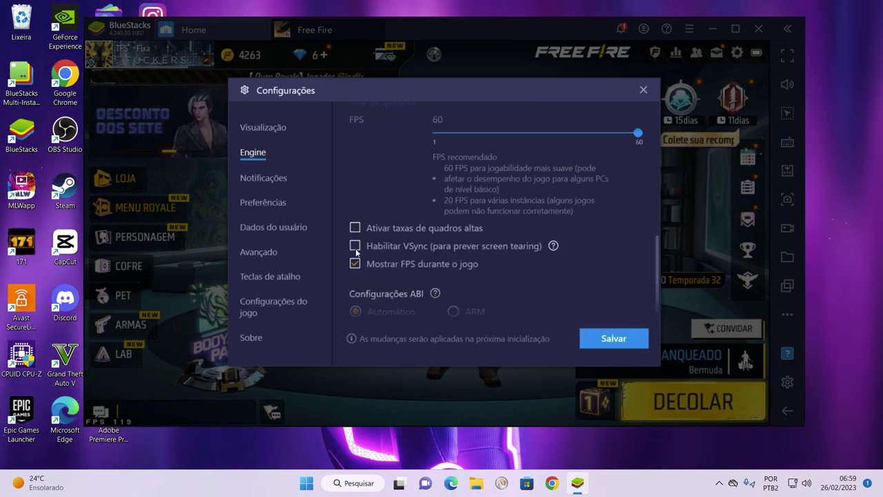
{"action": "left_click", "coordinate": [630, 341]}
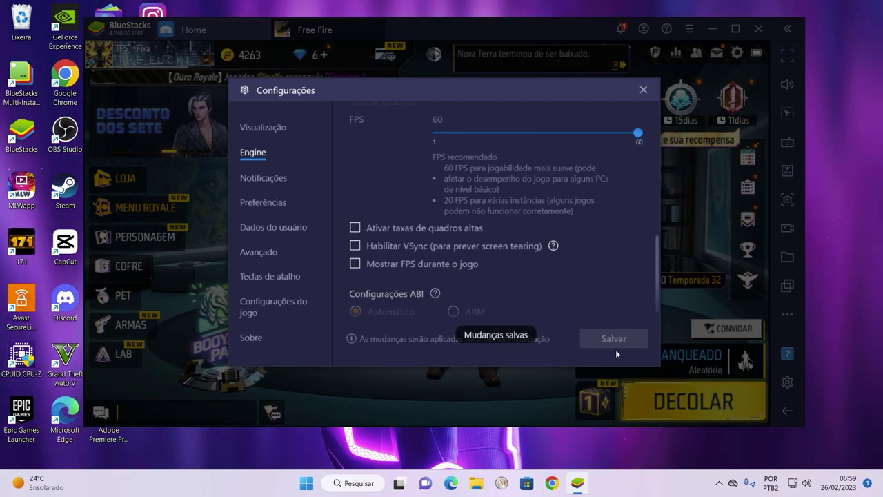
{"action": "left_click", "coordinate": [643, 90]}
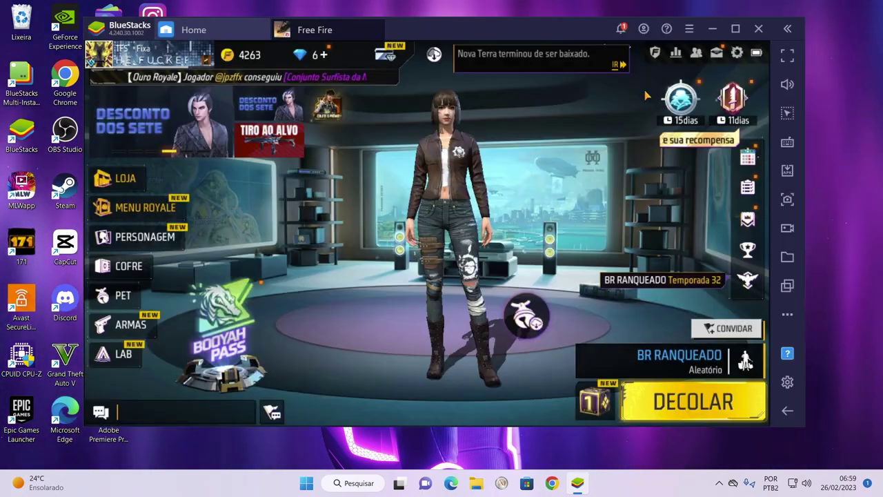
Quit BlueStacks fully, remembering the choice to close without notification mode
{"action": "left_click", "coordinate": [759, 29]}
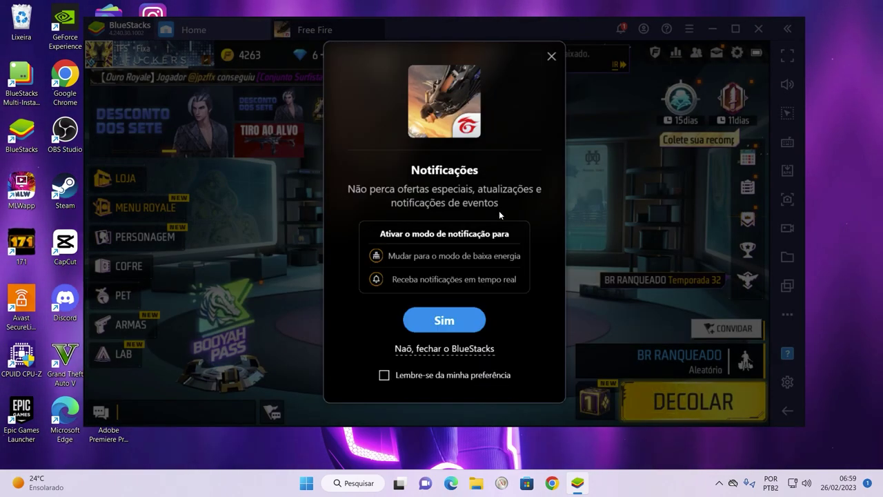
{"action": "left_click", "coordinate": [384, 375]}
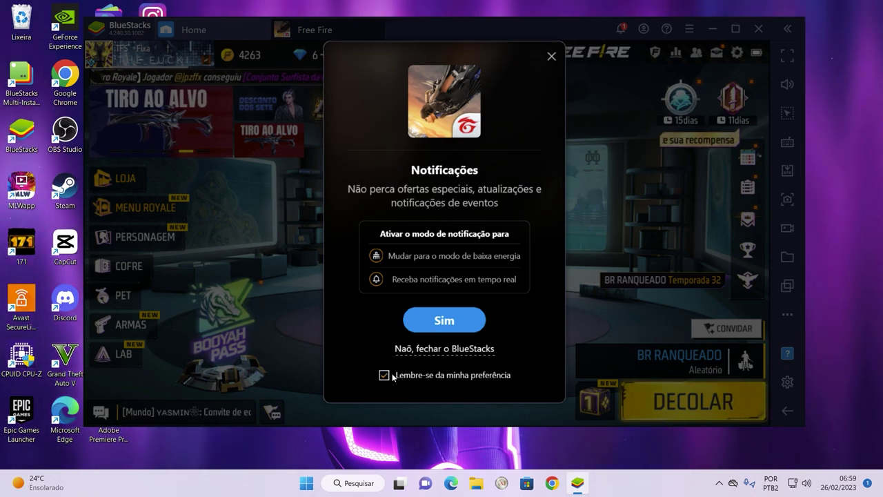
{"action": "left_click", "coordinate": [438, 349]}
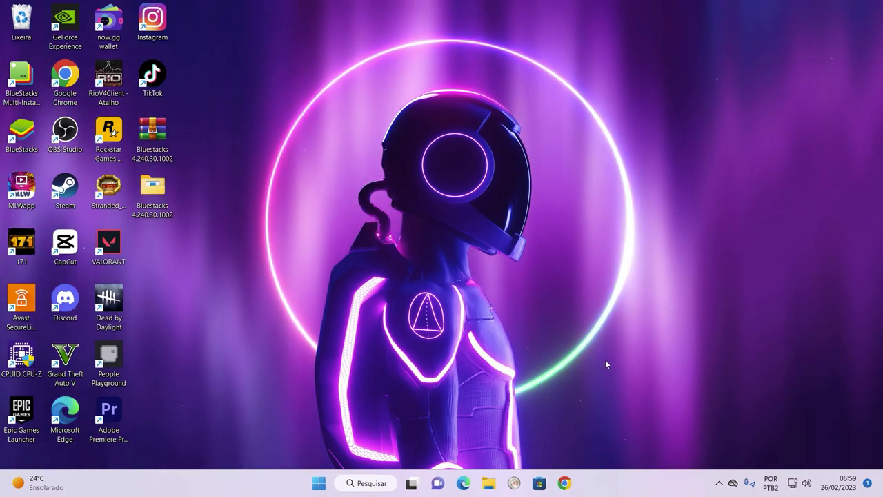
Refresh the Windows desktop and relaunch BlueStacks from its desktop icon
{"action": "right_click", "coordinate": [605, 360]}
{"action": "left_click", "coordinate": [474, 256]}
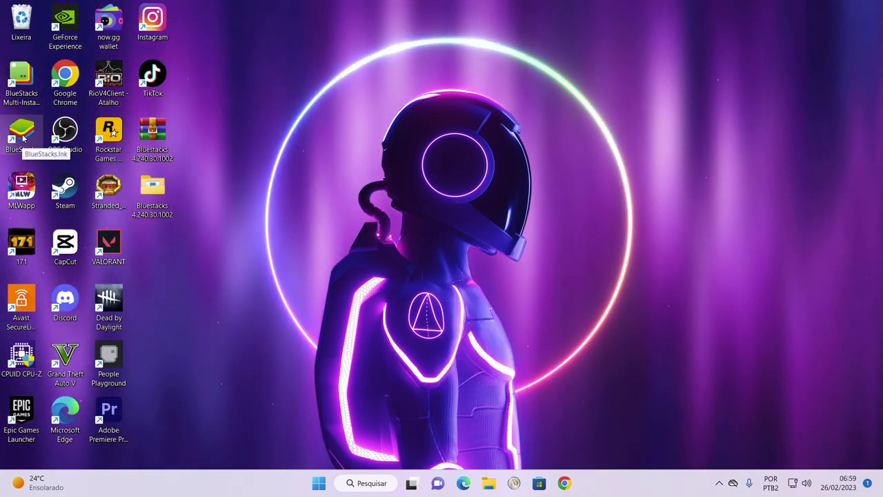
{"action": "double_click", "coordinate": [27, 135]}
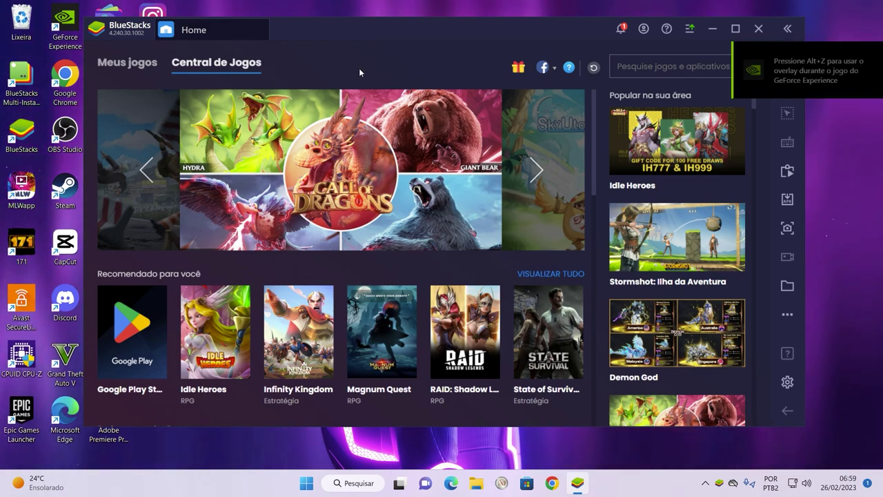
Relaunch Free Fire from Meus jogos and check the Engine FPS options remain capped at 60
{"action": "left_click", "coordinate": [156, 65]}
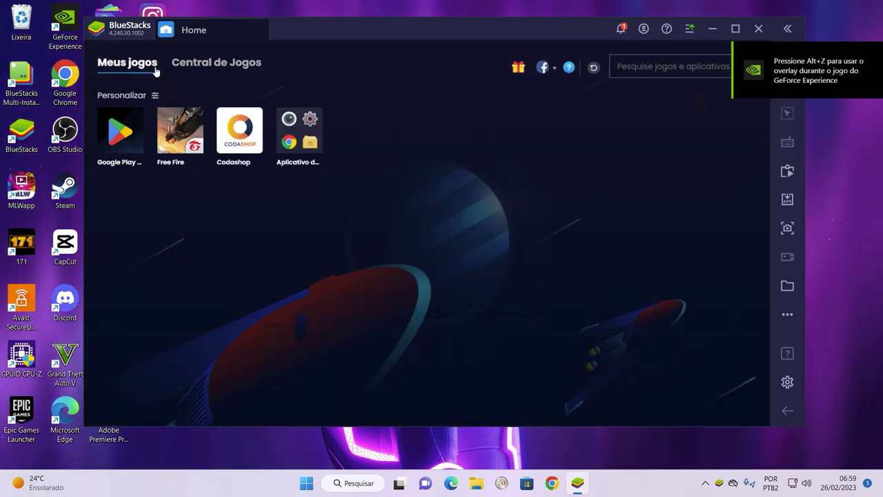
{"action": "left_click", "coordinate": [182, 139]}
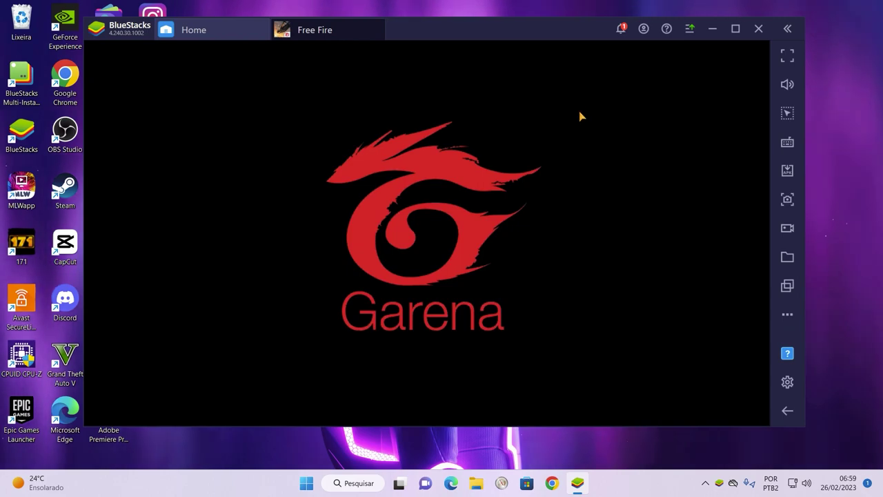
{"action": "left_click", "coordinate": [690, 30]}
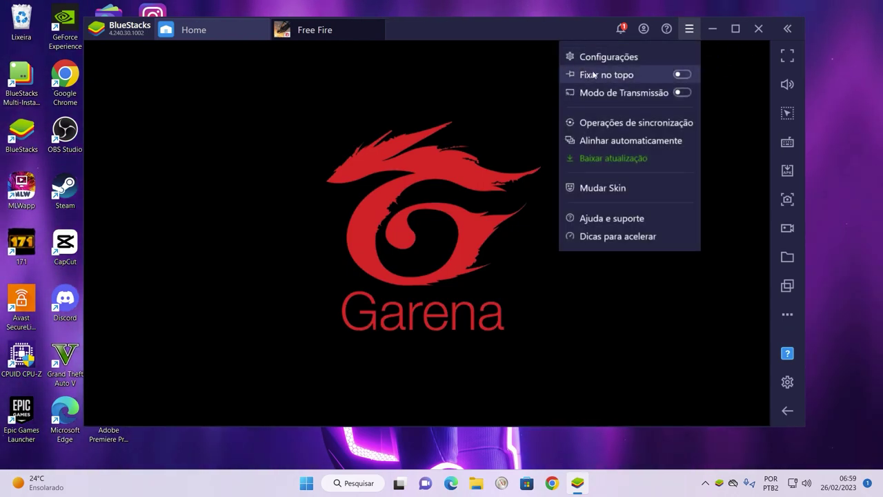
{"action": "left_click", "coordinate": [589, 55]}
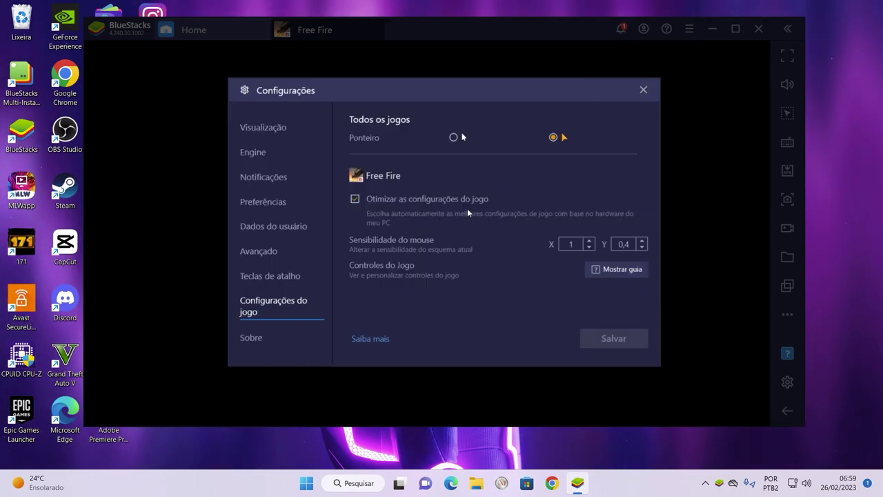
{"action": "left_click", "coordinate": [271, 161]}
{"action": "scroll", "coordinate": [518, 262], "scroll_direction": "down", "scroll_amount": 5}
{"action": "scroll", "coordinate": [518, 262], "scroll_direction": "down", "scroll_amount": 3}
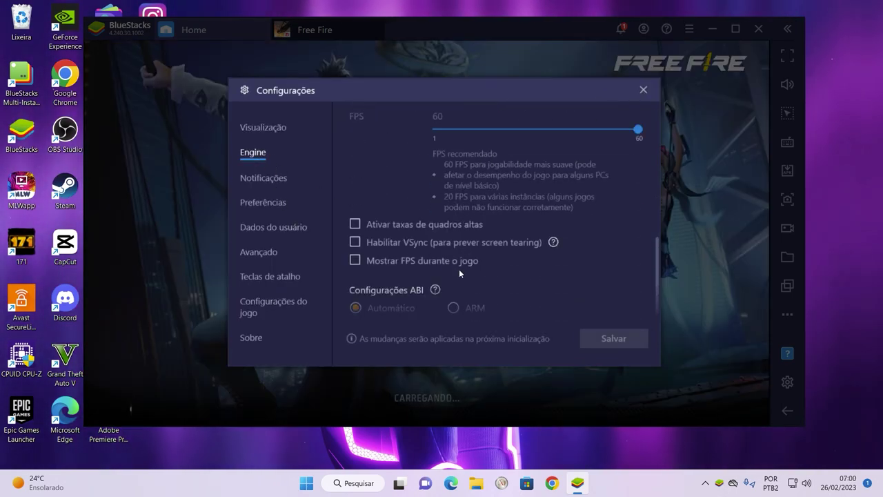
{"action": "left_click", "coordinate": [643, 90]}
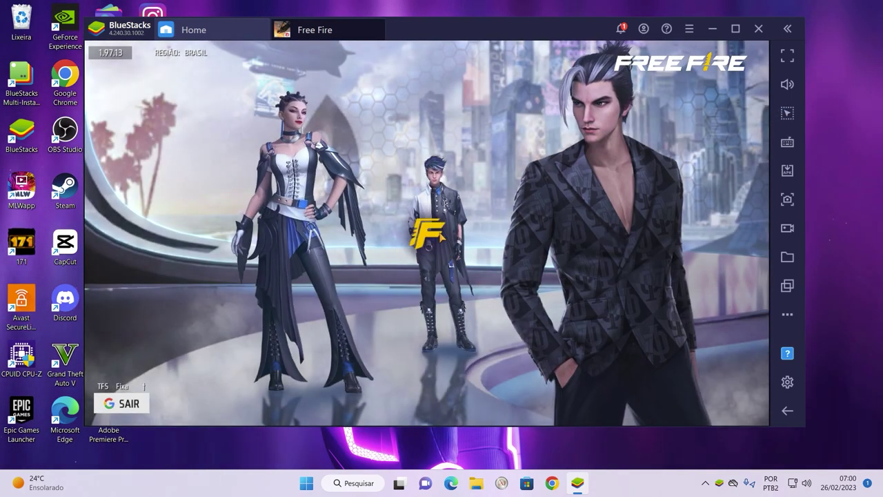
Enter Free Fire from the login screen, dismiss the event pop-up, and rotate the lobby character
{"action": "left_click", "coordinate": [439, 276]}
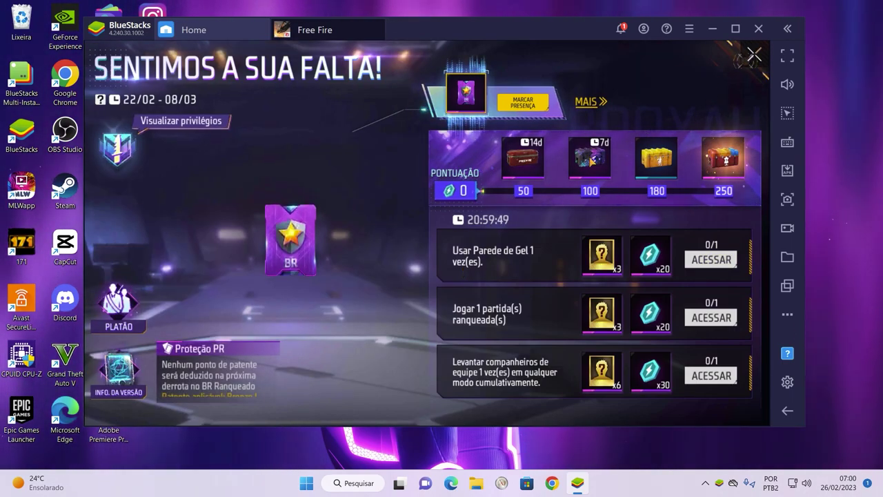
{"action": "key", "text": "Escape"}
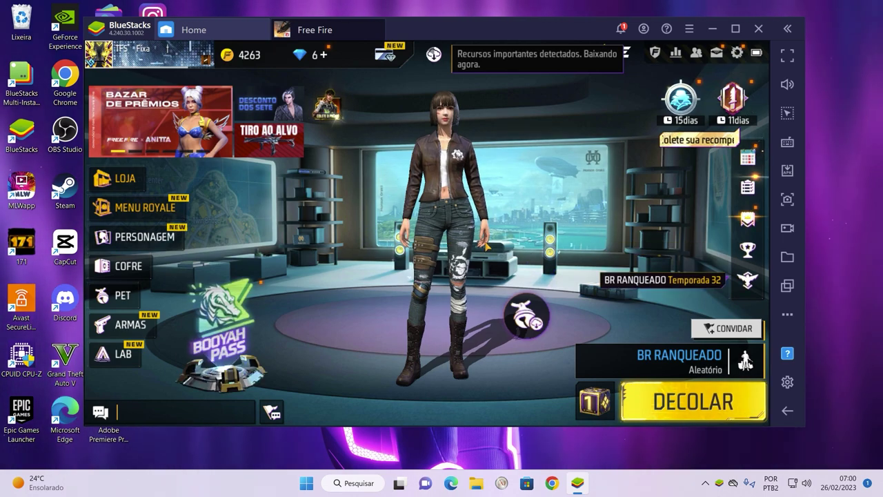
{"action": "left_click_drag", "start_coordinate": [512, 271], "coordinate": [390, 236]}
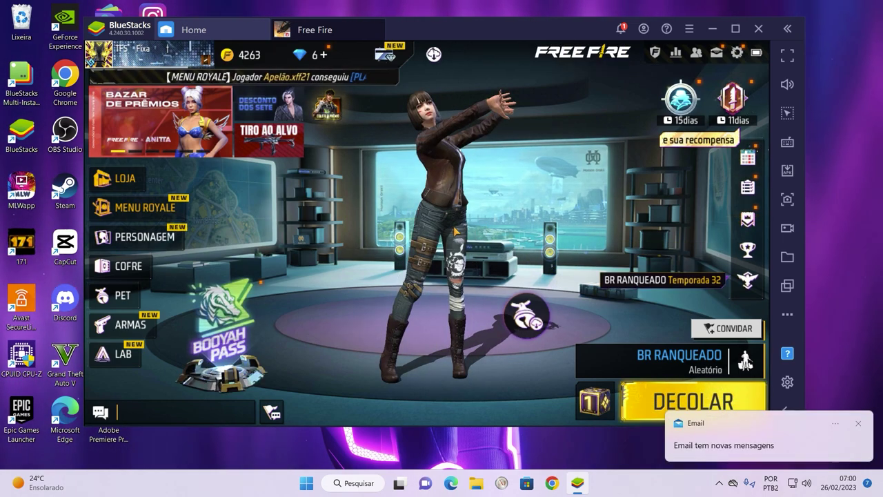
In Engine settings, enable high frame rates at 240 FPS and Mostrar FPS, then save
{"action": "left_click", "coordinate": [689, 28]}
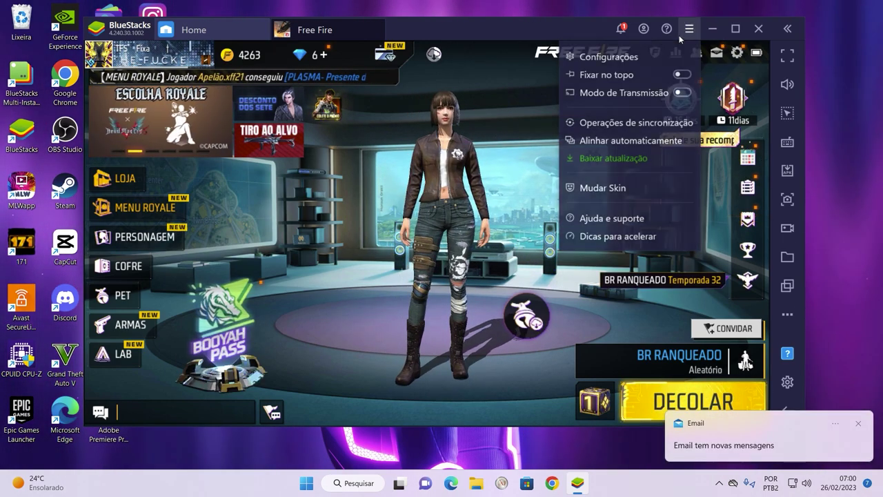
{"action": "left_click", "coordinate": [600, 62]}
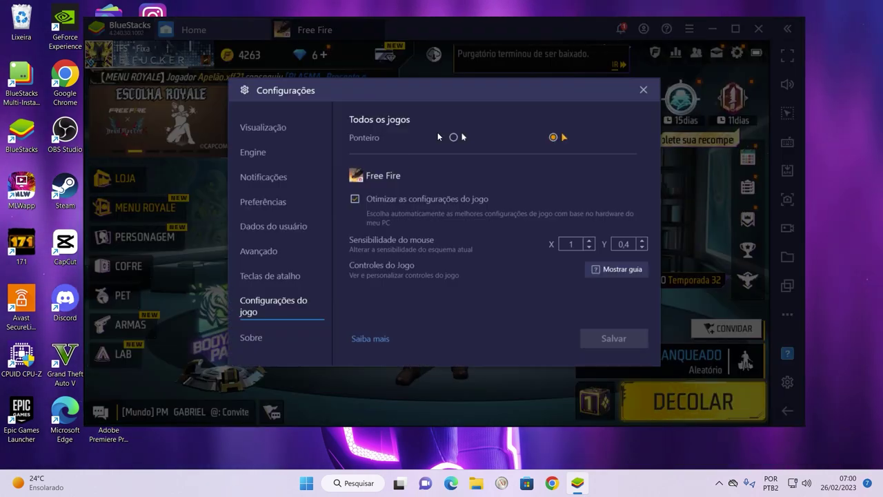
{"action": "left_click", "coordinate": [258, 250]}
{"action": "left_click", "coordinate": [254, 151]}
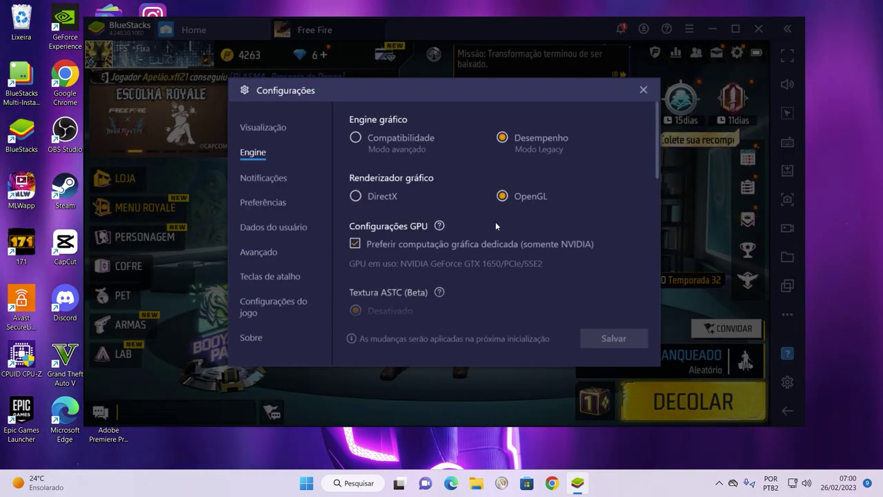
{"action": "scroll", "coordinate": [496, 221], "scroll_direction": "down", "scroll_amount": 10}
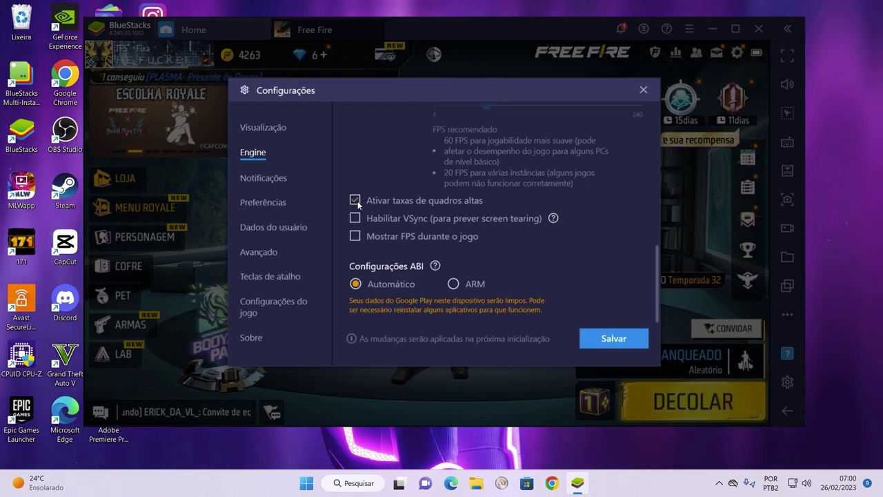
{"action": "scroll", "coordinate": [504, 198], "scroll_direction": "up", "scroll_amount": 3}
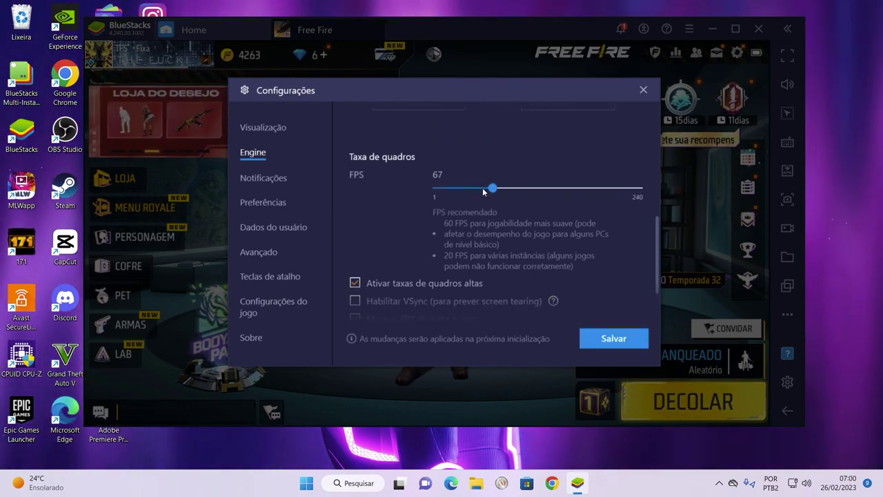
{"action": "left_click", "coordinate": [615, 338]}
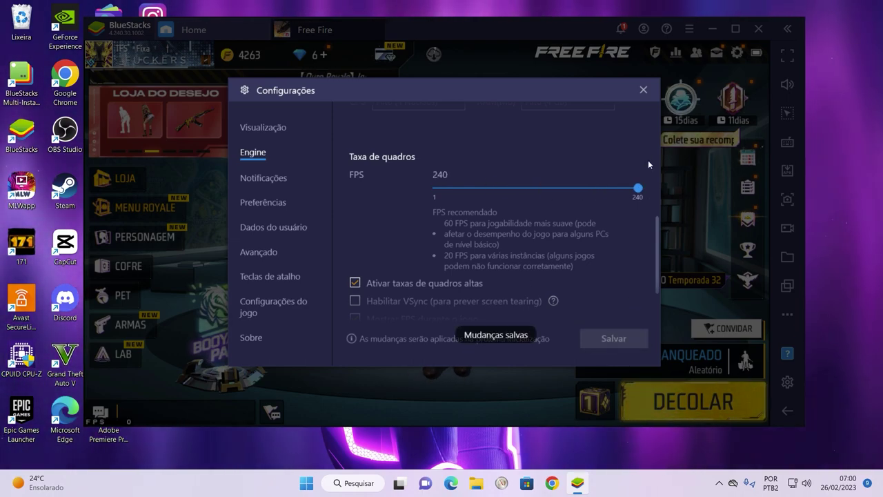
{"action": "left_click", "coordinate": [643, 91]}
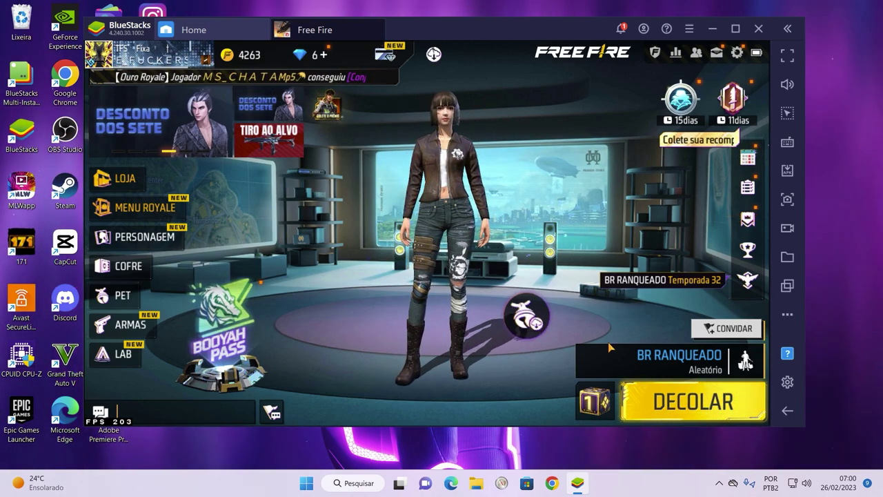
Download the TREINAMENTO game mode from the mode selection, then return to the lobby
{"action": "left_click", "coordinate": [669, 353]}
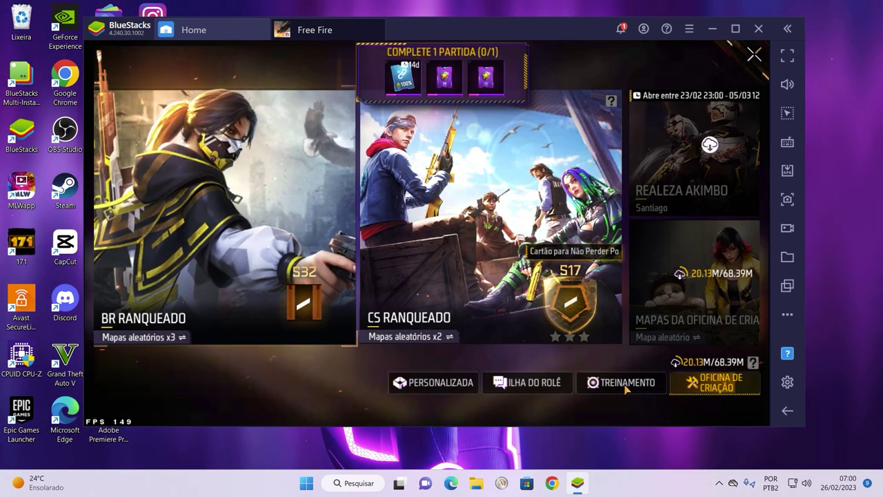
{"action": "left_click", "coordinate": [611, 385]}
{"action": "left_click", "coordinate": [477, 300]}
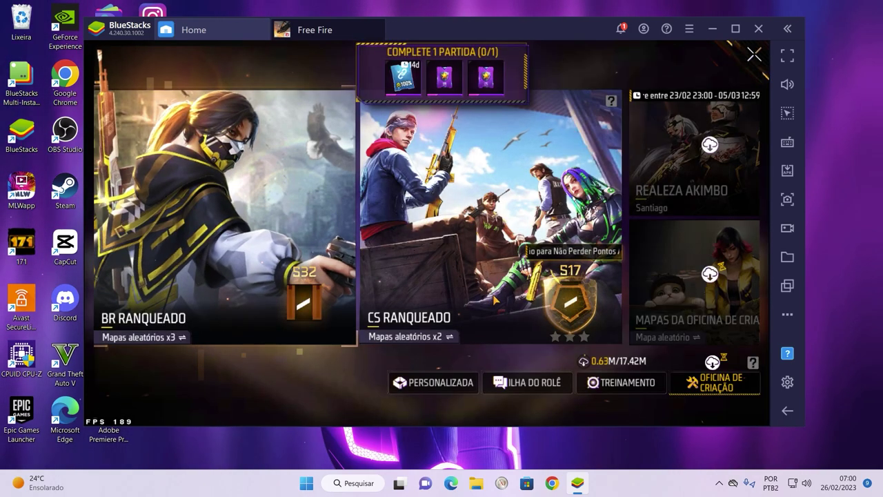
{"action": "key", "text": "Escape"}
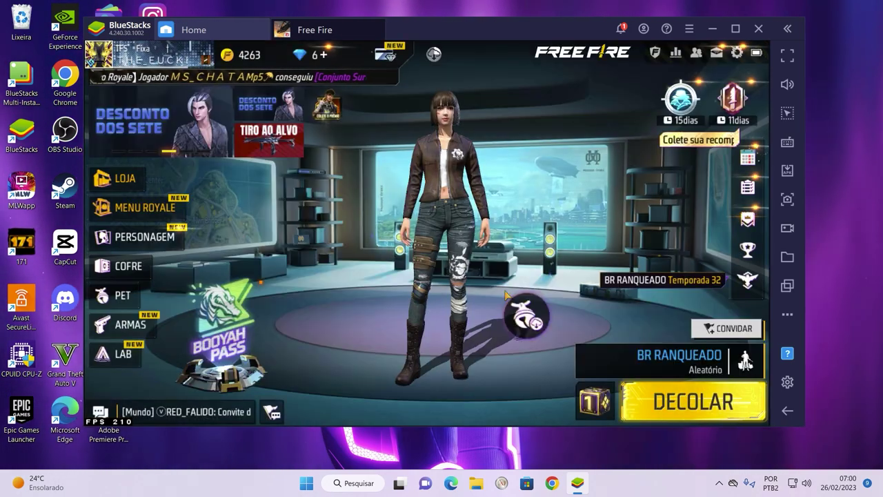
Select Treinamento mode and launch into the training island
{"action": "left_click", "coordinate": [665, 360]}
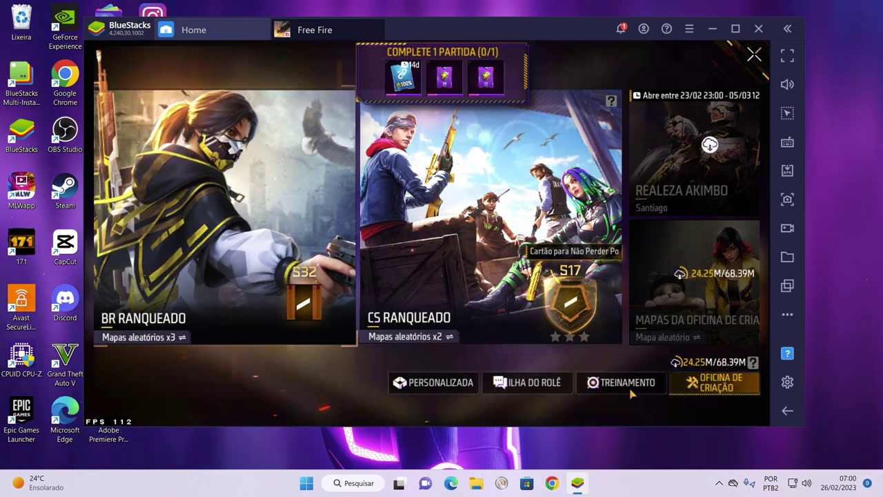
{"action": "left_click", "coordinate": [626, 384]}
{"action": "left_click", "coordinate": [624, 383]}
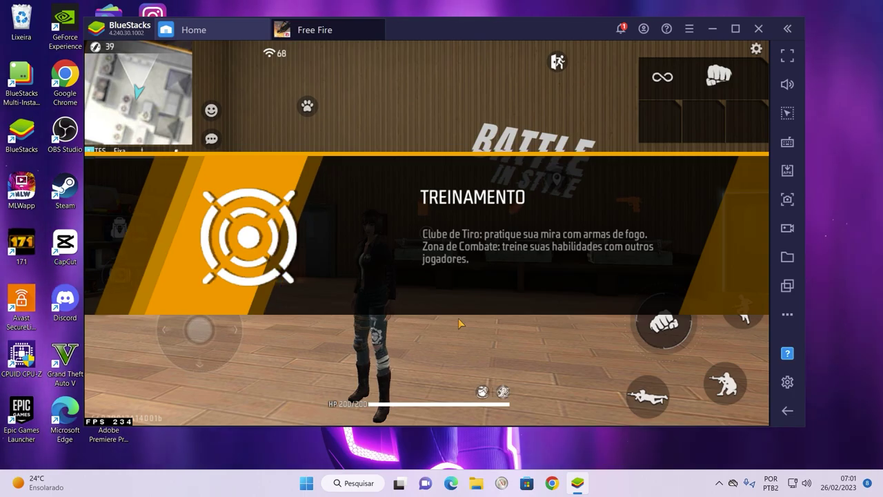
Run the character through the hall to the supply box
{"action": "key", "text": "w"}
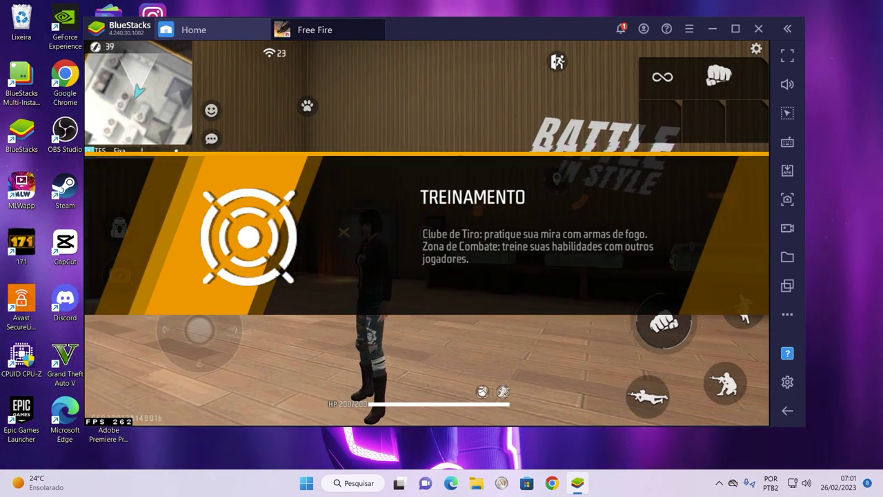
{"action": "key", "text": "w"}
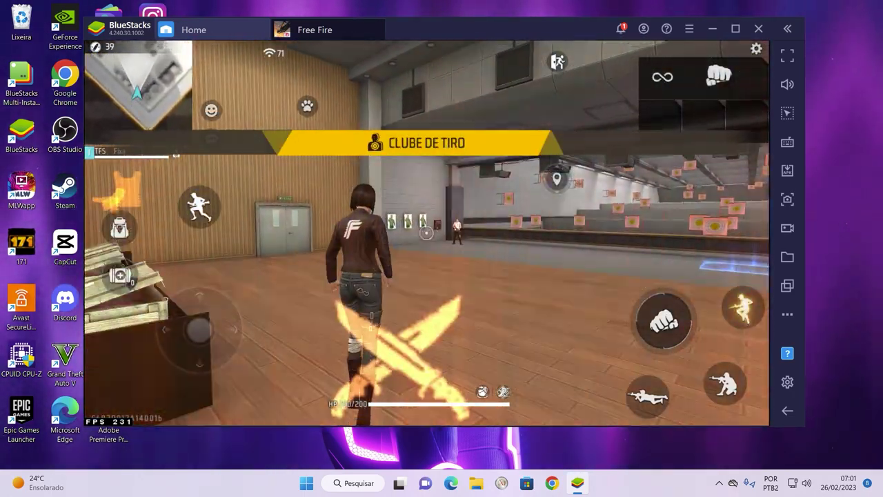
{"action": "key", "text": "w"}
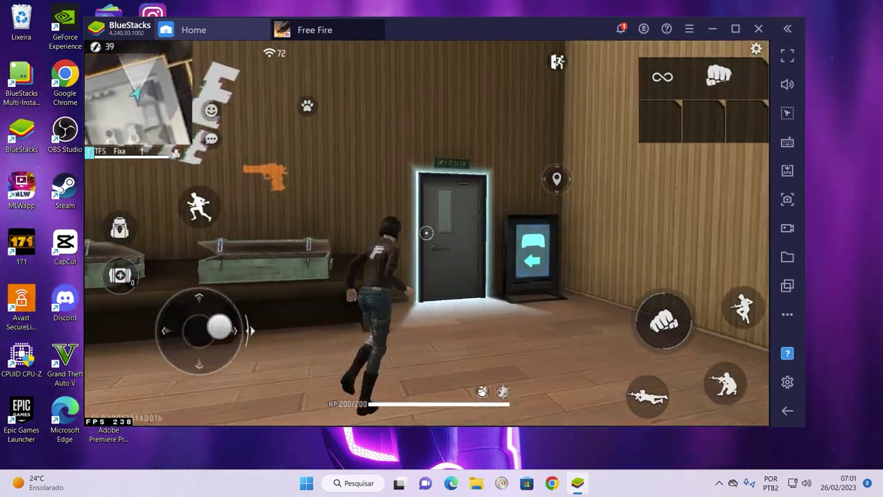
Browse the pistol, sniper, SMG and assault rifle lists at the supply box and take a rifle
{"action": "key", "text": "f"}
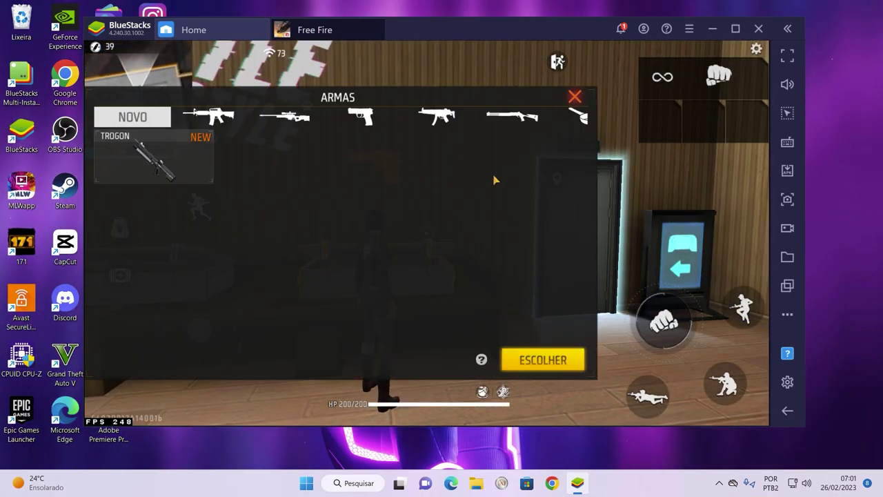
{"action": "left_click", "coordinate": [360, 117]}
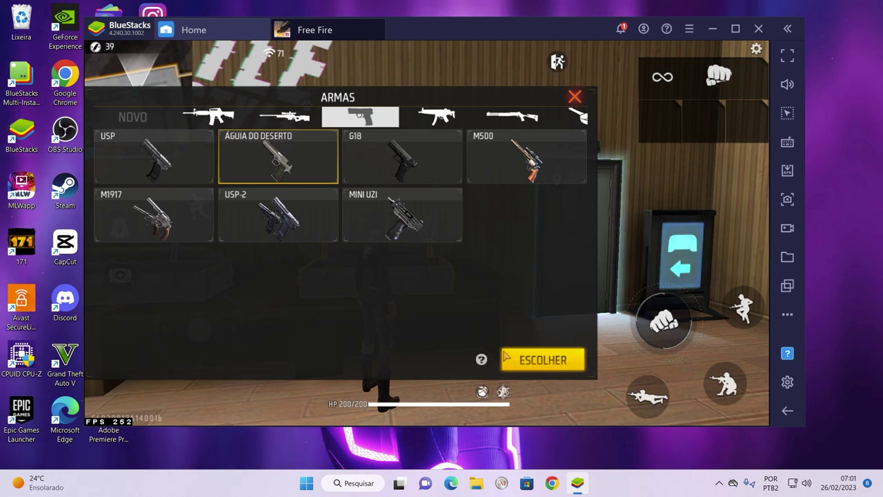
{"action": "left_click", "coordinate": [288, 118]}
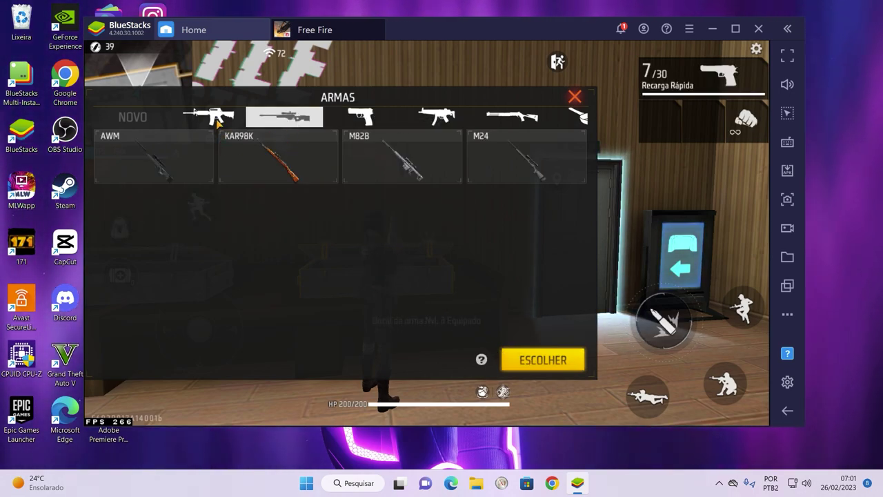
{"action": "left_click", "coordinate": [416, 123]}
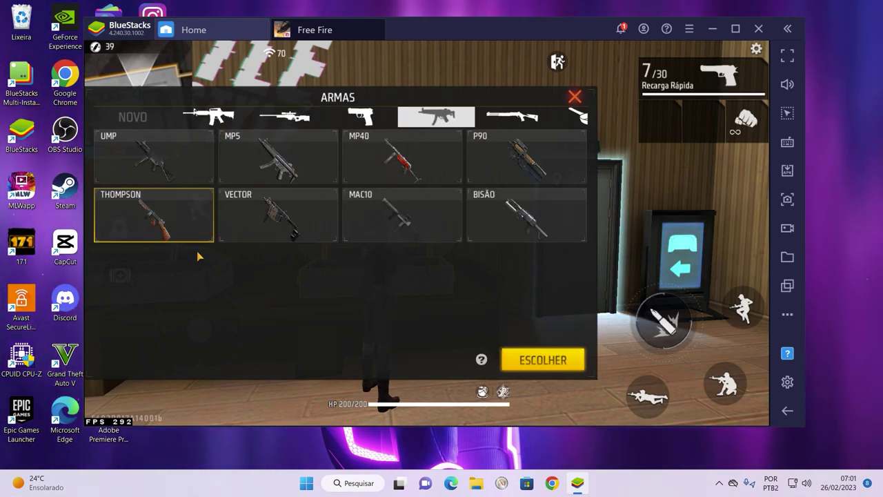
{"action": "left_click", "coordinate": [238, 120]}
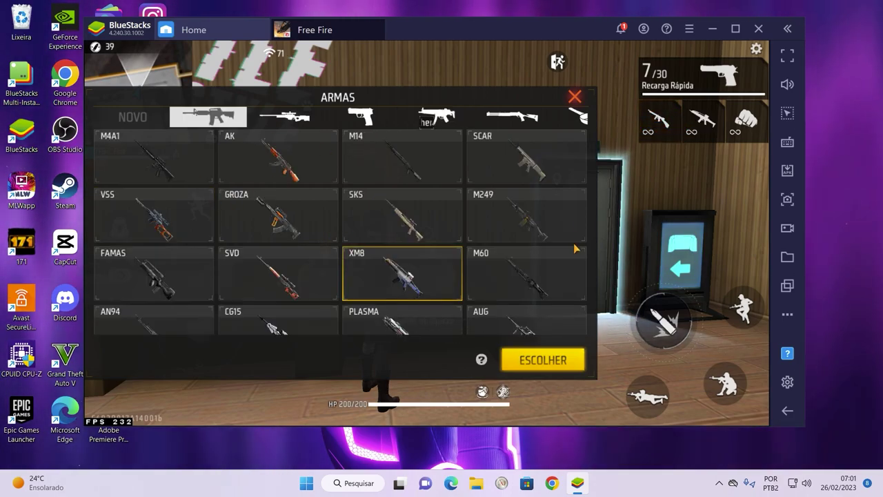
{"action": "left_click", "coordinate": [576, 97]}
Walk through the hall switching weapons, then fire the rifle at the range targets
{"action": "key", "text": "w"}
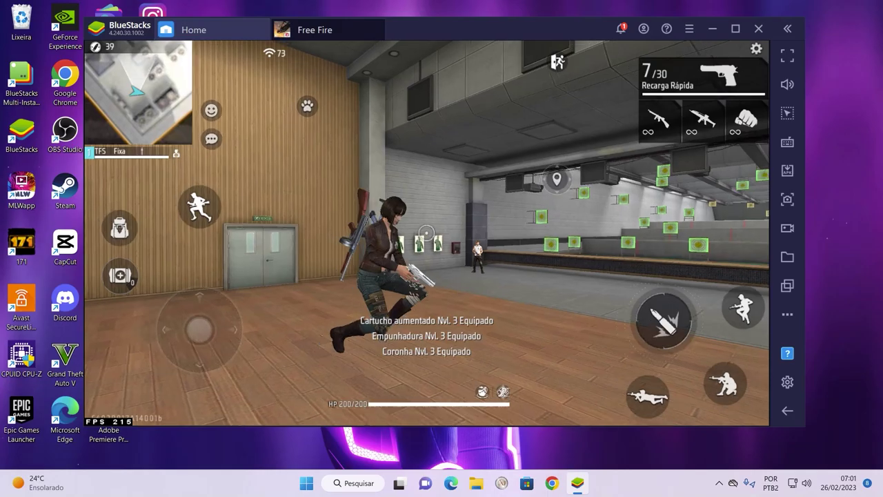
{"action": "key", "text": "3"}
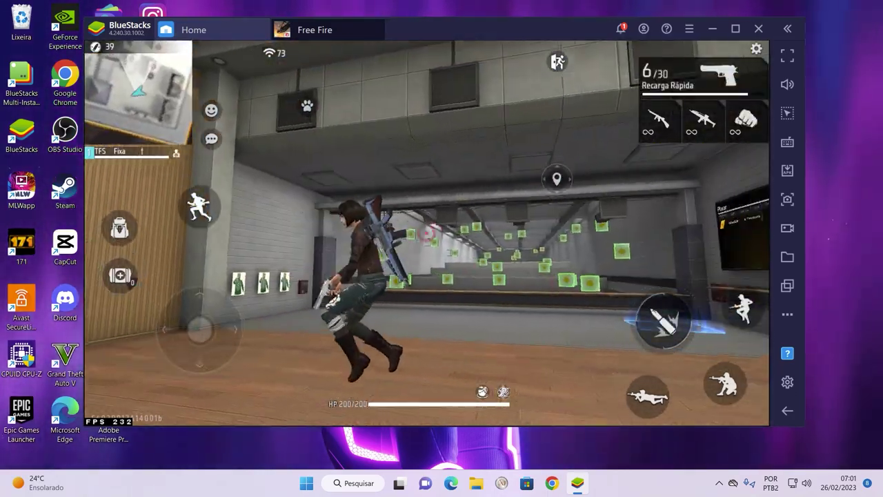
{"action": "key", "text": "w"}
{"action": "key", "text": "3"}
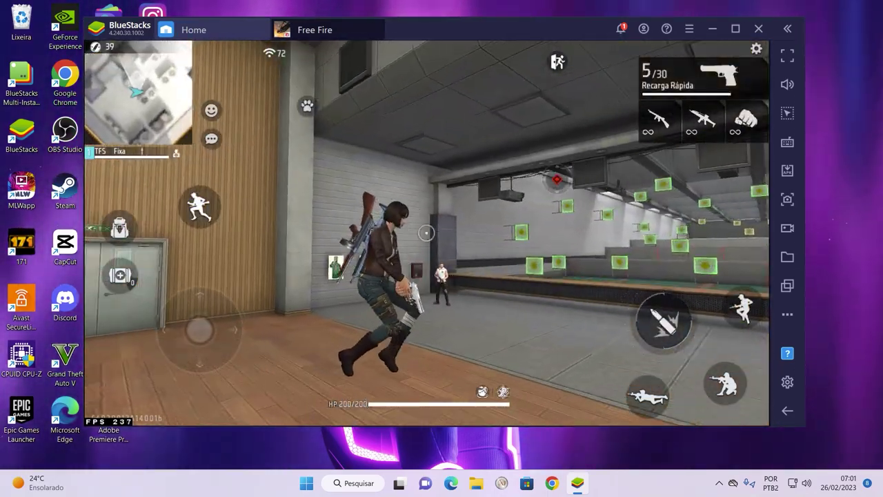
{"action": "key", "text": "1"}
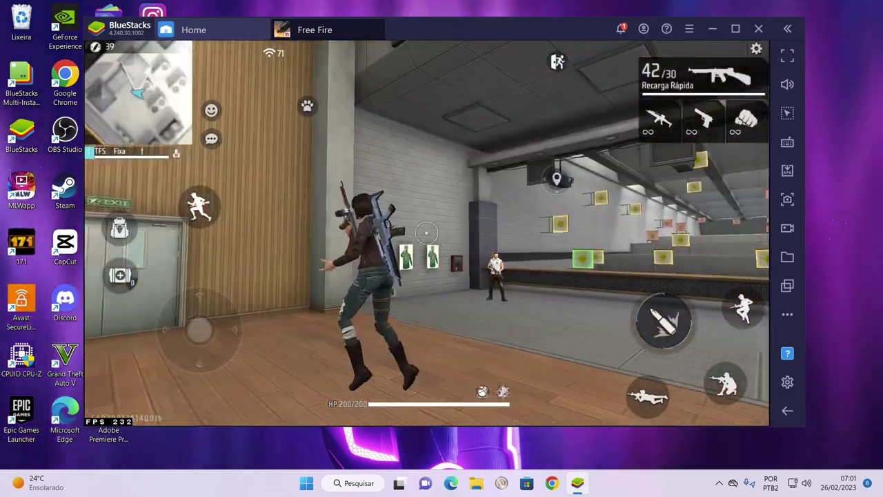
{"action": "key", "text": "w"}
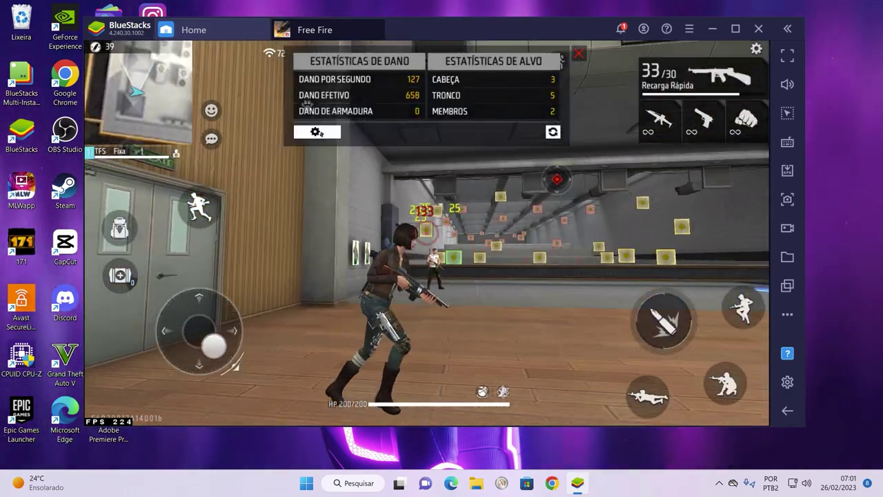
{"action": "left_click", "coordinate": [426, 232]}
{"action": "key", "text": "w"}
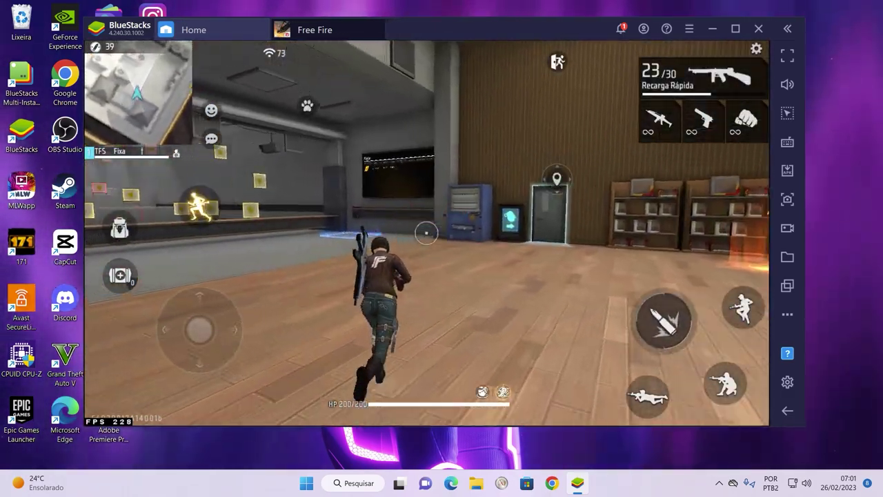
{"action": "key", "text": "4"}
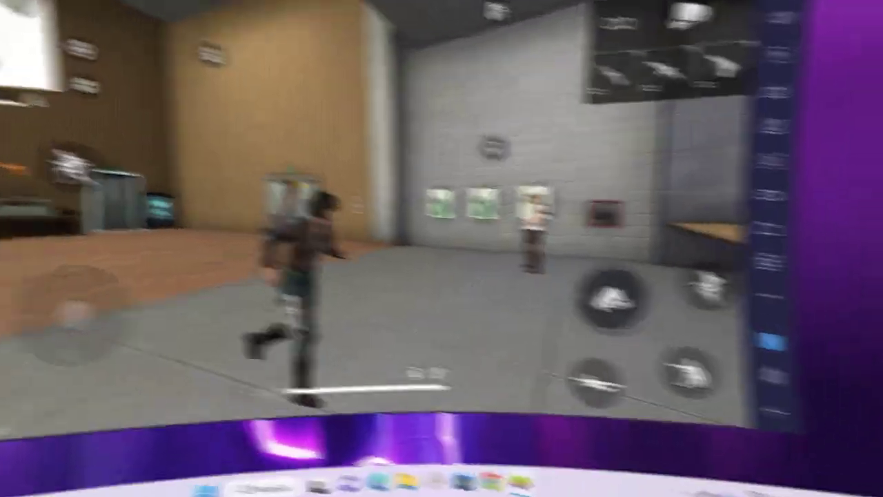